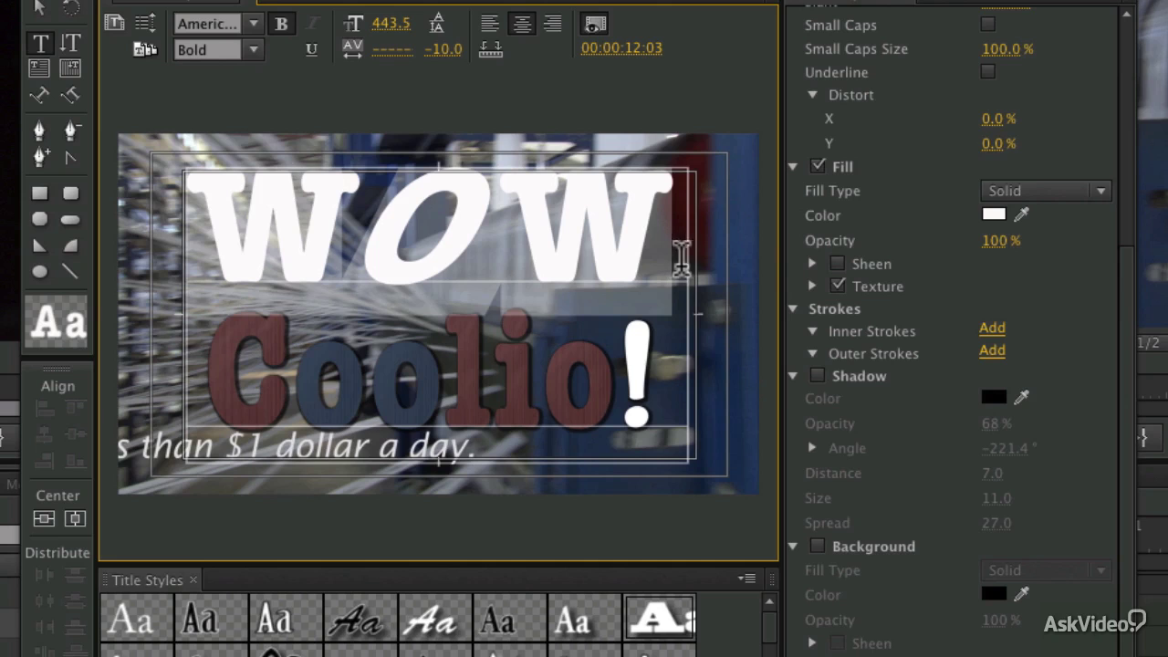
Step: Switch the WOW fill type to Bevel with a red highlight colour
click(998, 194)
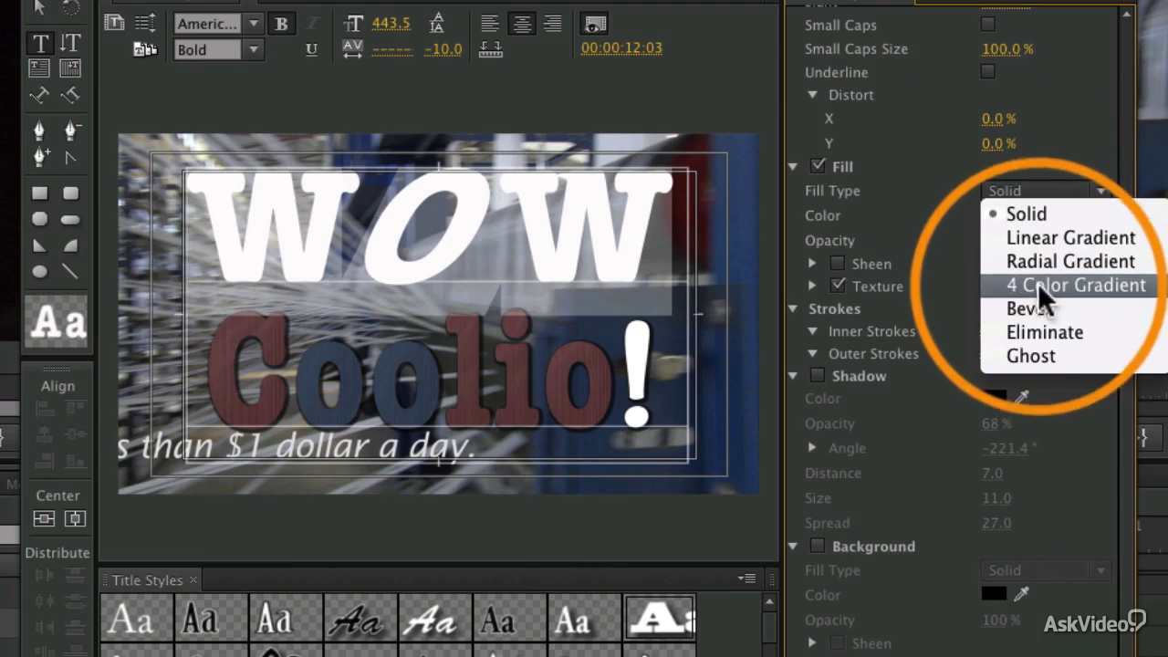
click(1047, 310)
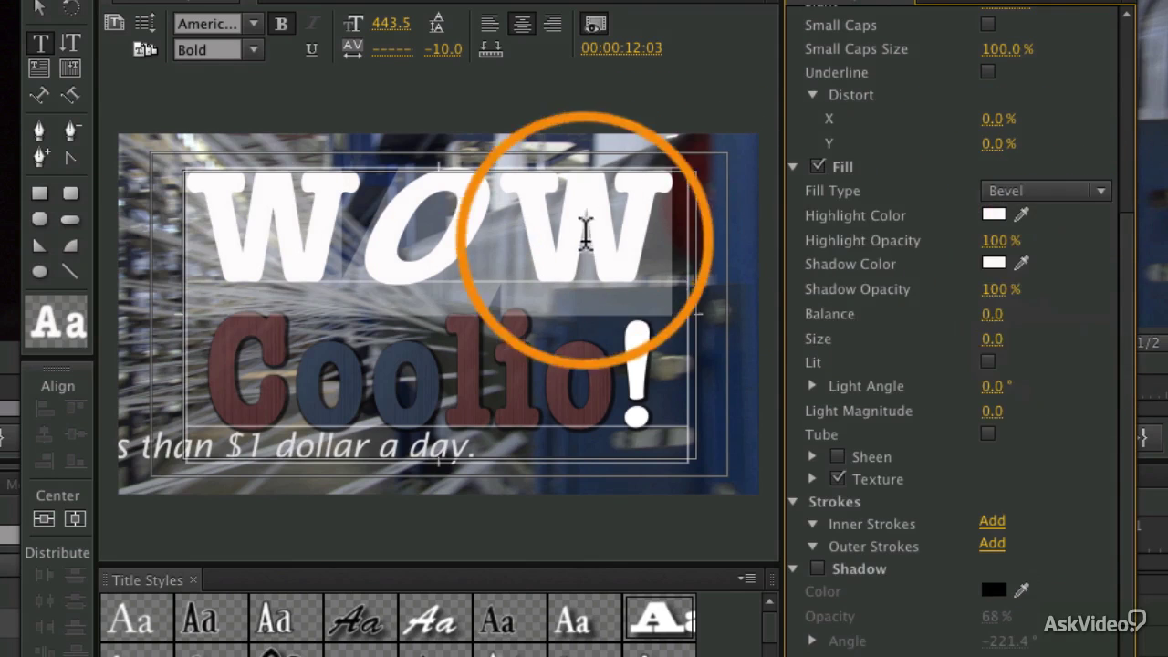
click(992, 217)
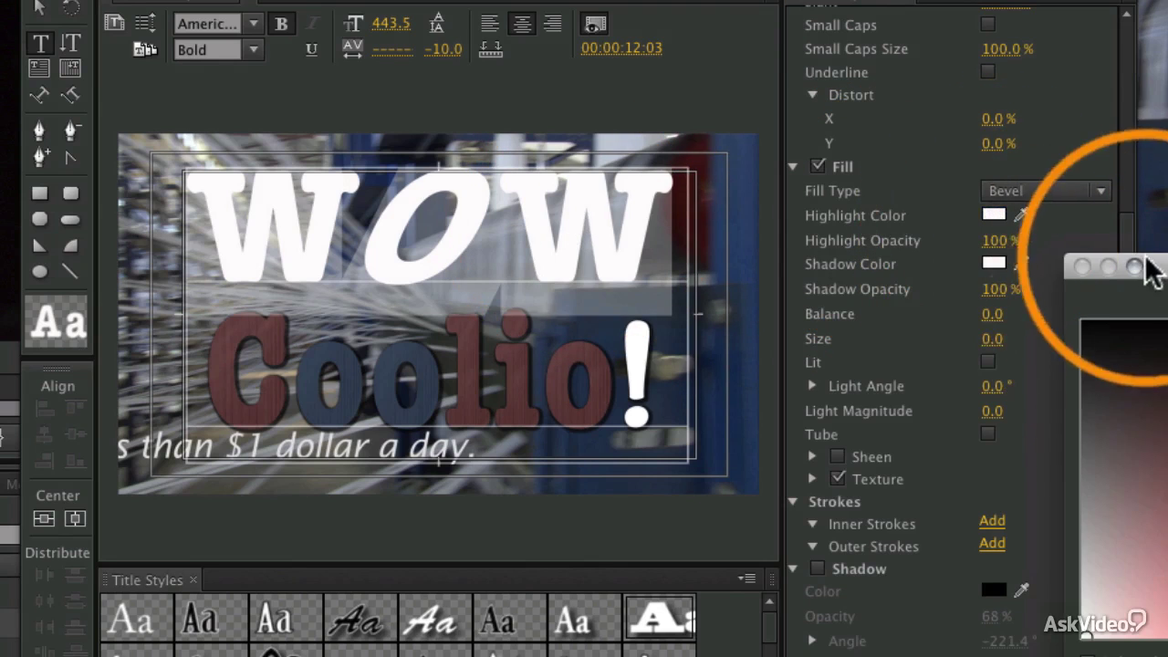
drag(1146, 268, 520, 155)
mouse_move(477, 328)
mouse_down()
mouse_move(743, 487)
mouse_move(743, 518)
mouse_up()
click(954, 190)
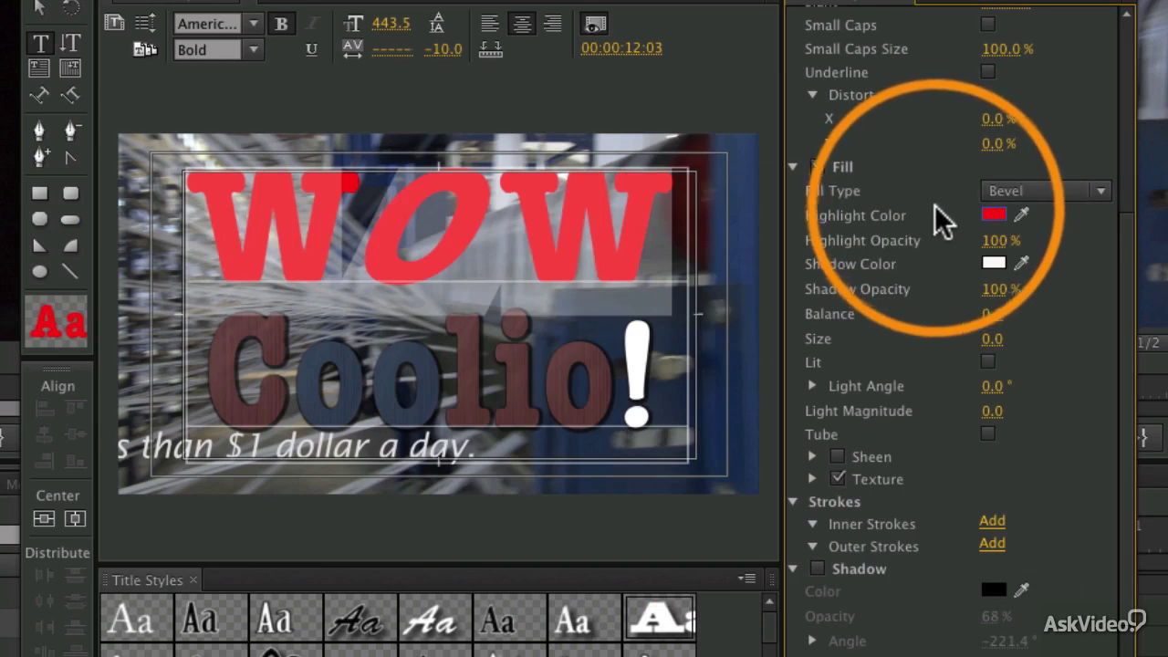
Step: Set the bevel shadow colour to black
click(993, 265)
drag(1145, 228, 699, 235)
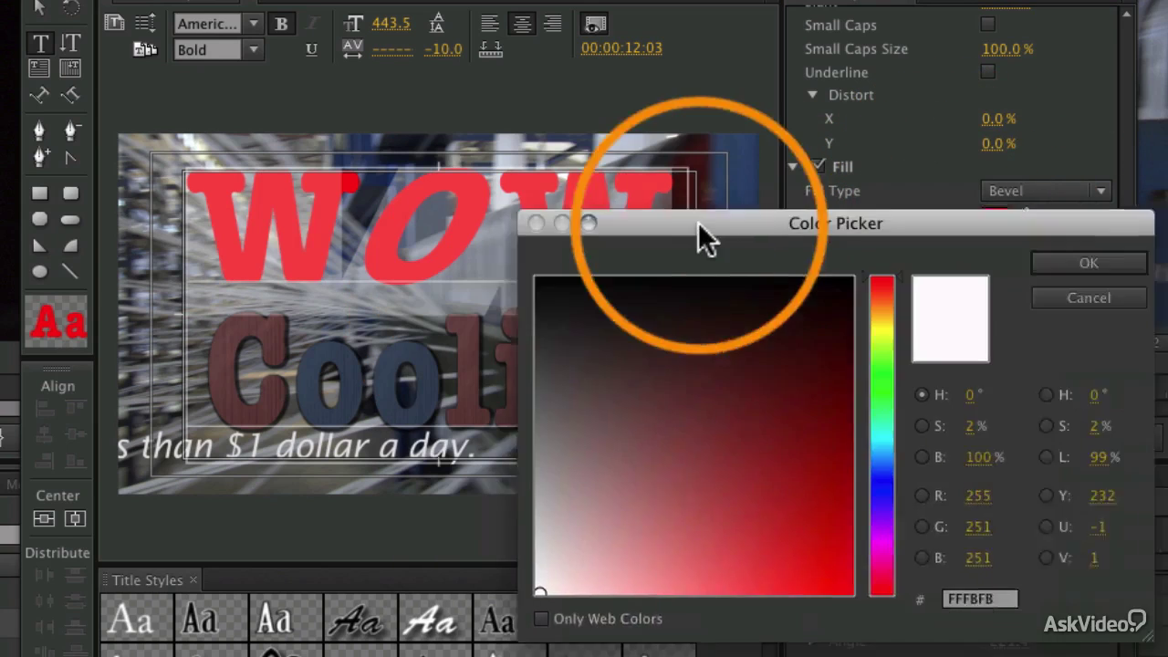
mouse_move(550, 474)
mouse_down()
mouse_move(477, 438)
mouse_move(484, 328)
mouse_move(471, 250)
mouse_up()
click(1075, 254)
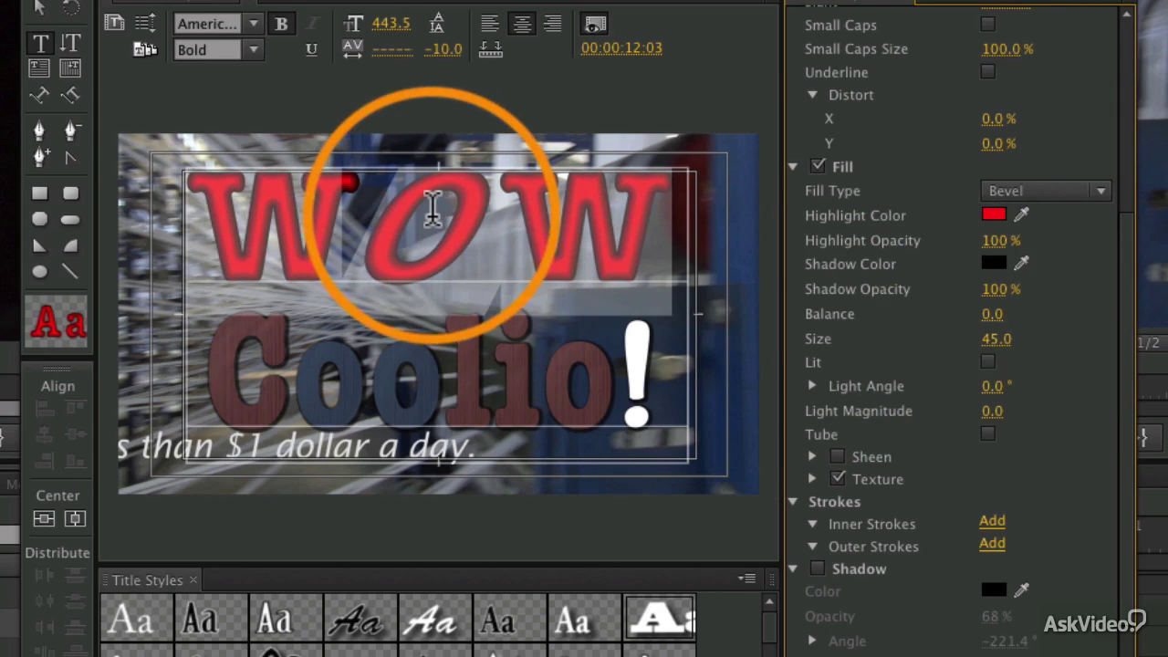
Step: Set bevel highlight opacity to 99%, shadow opacity to 100% and balance to -28
click(444, 208)
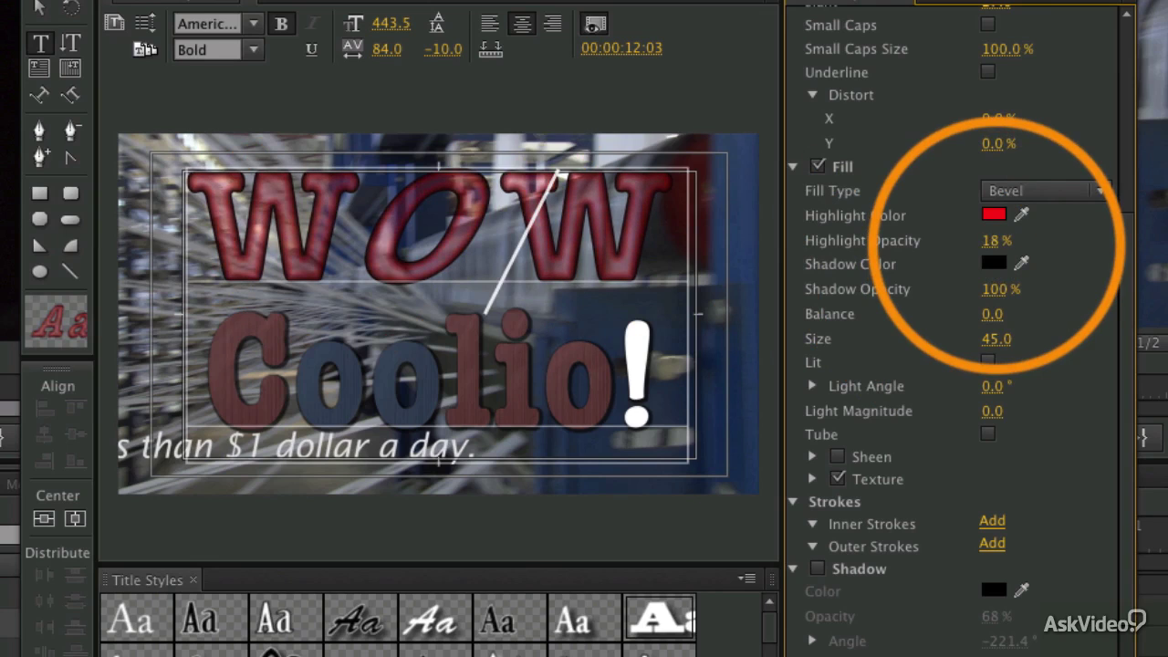
drag(997, 242, 998, 268)
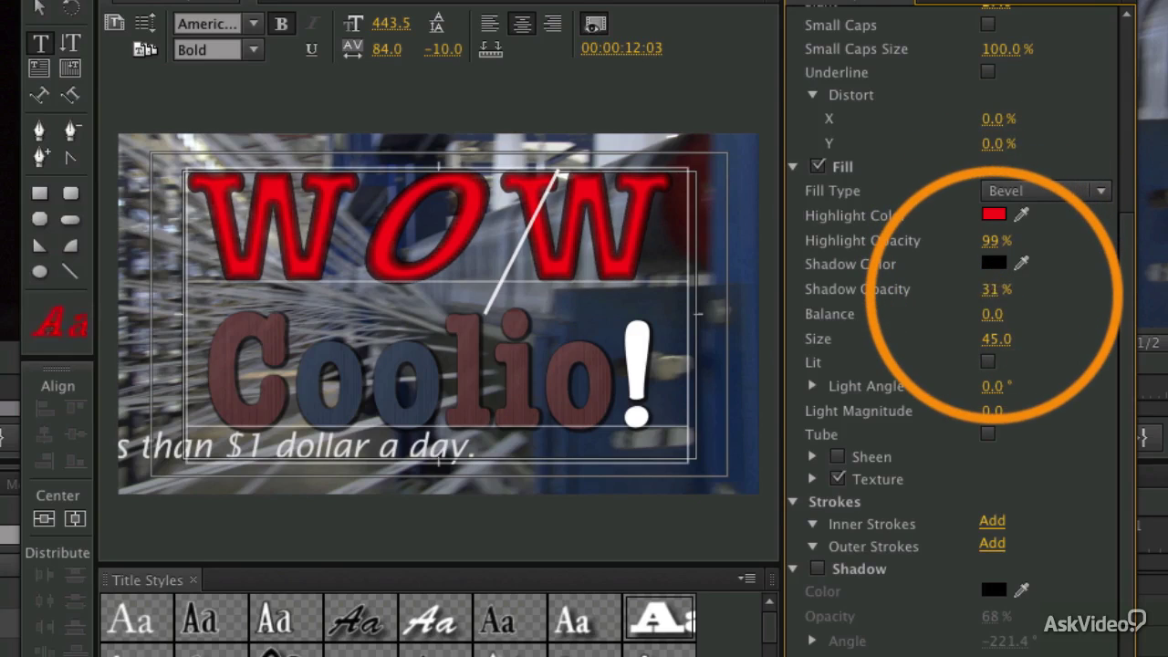
drag(990, 288, 1040, 289)
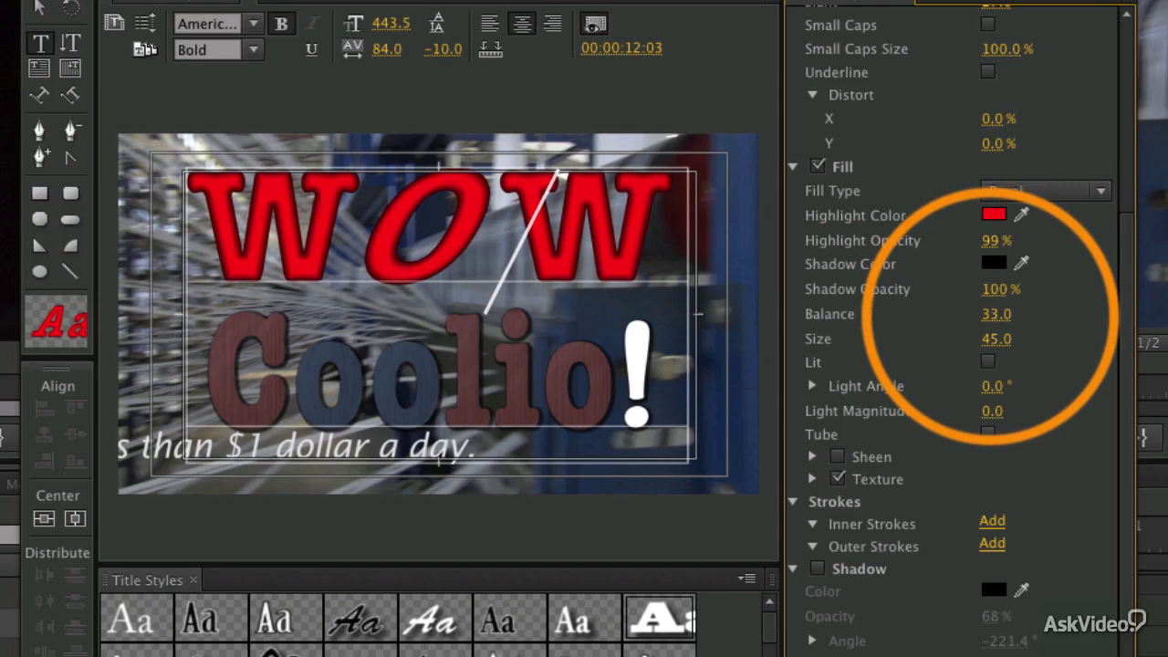
drag(996, 314, 960, 314)
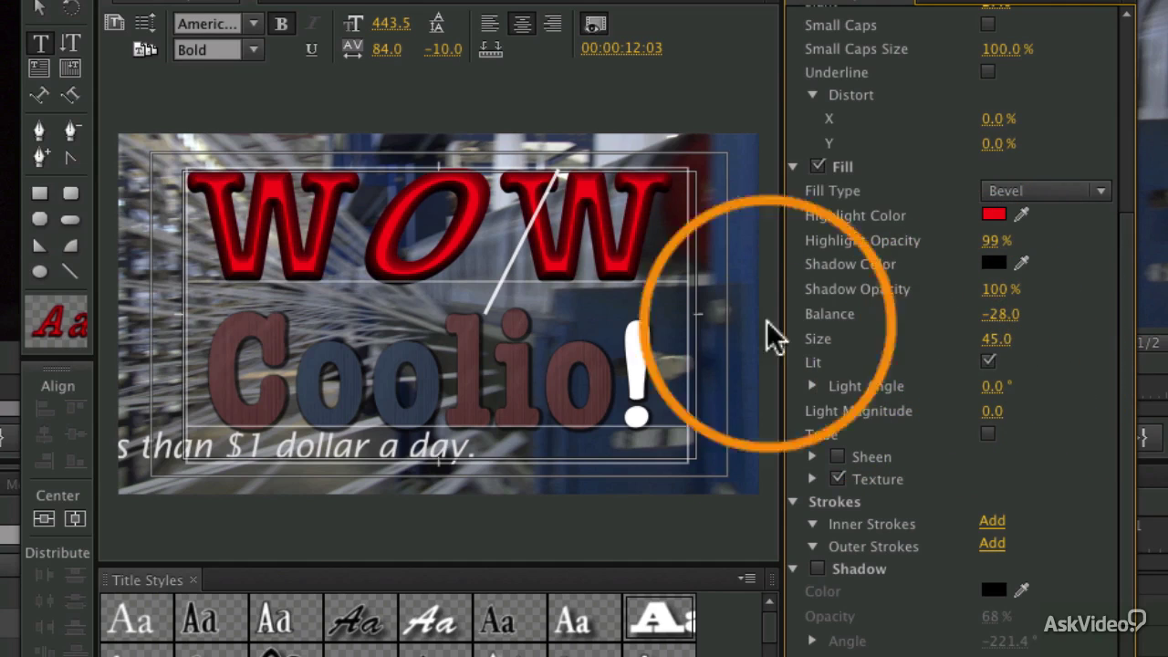
Step: Change the bevel highlight colour to dusty pink A28484
click(995, 215)
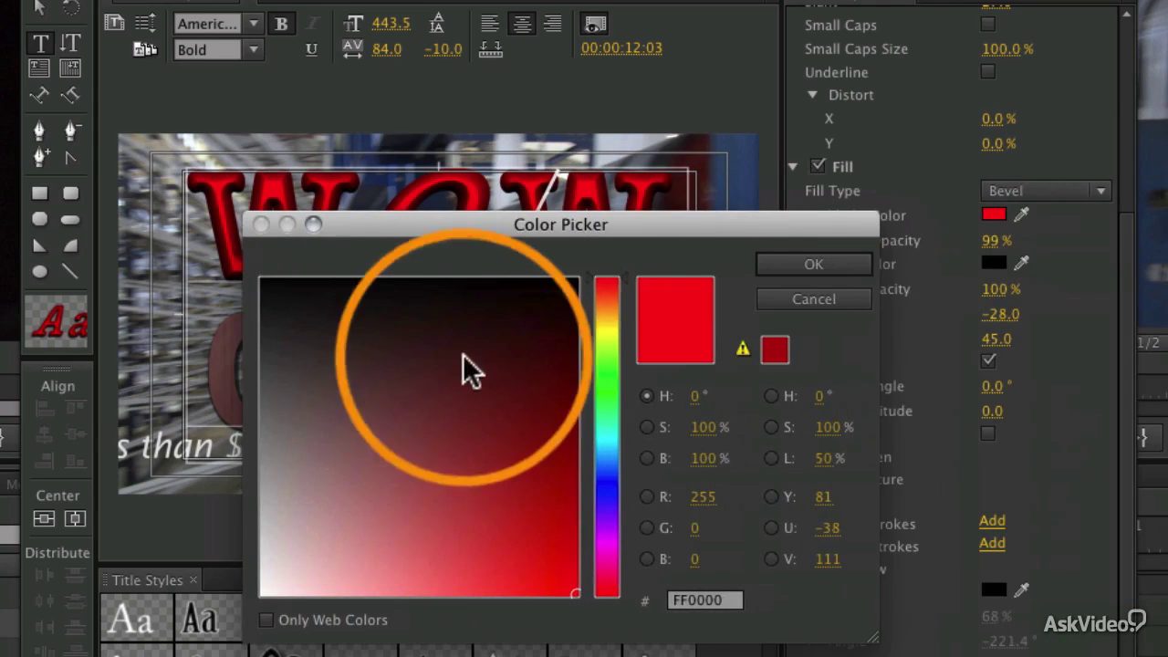
click(320, 479)
click(813, 263)
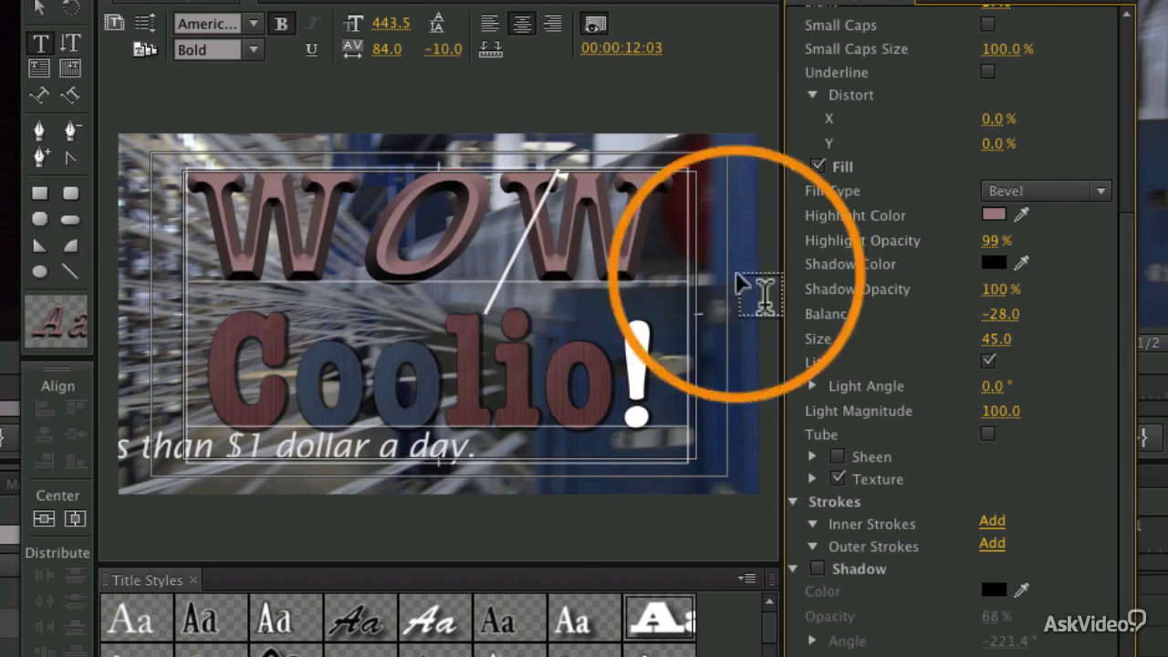
Step: Set the bevel light angle to 93° and balance to -100, and turn on Tube
drag(993, 389, 996, 386)
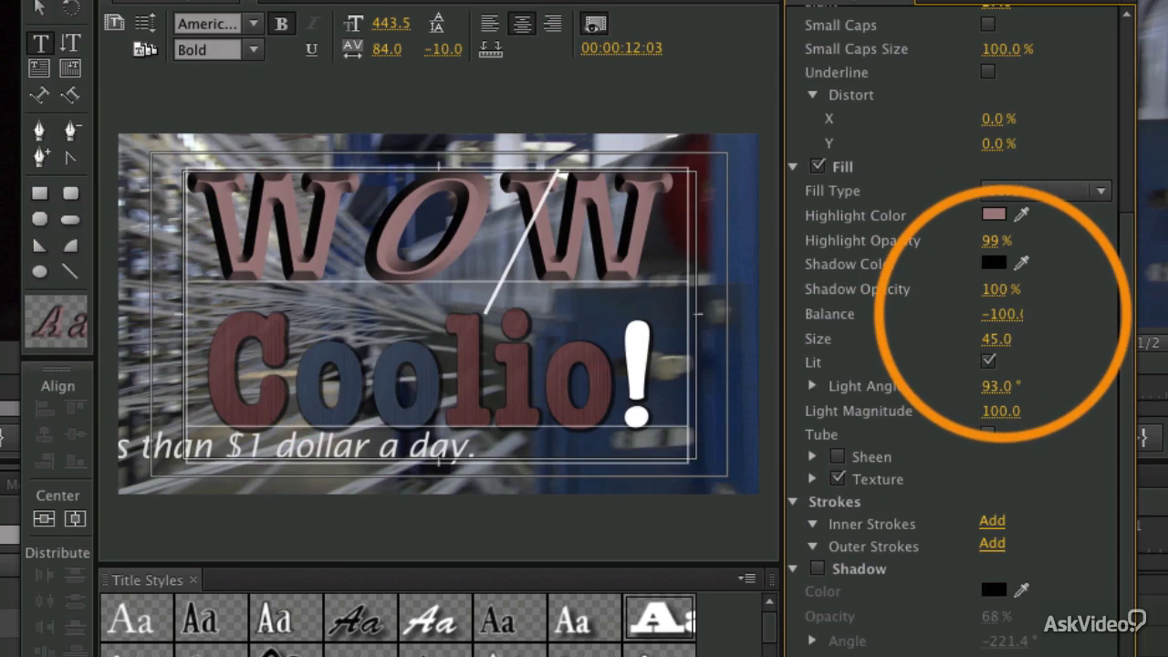
drag(1006, 313, 967, 339)
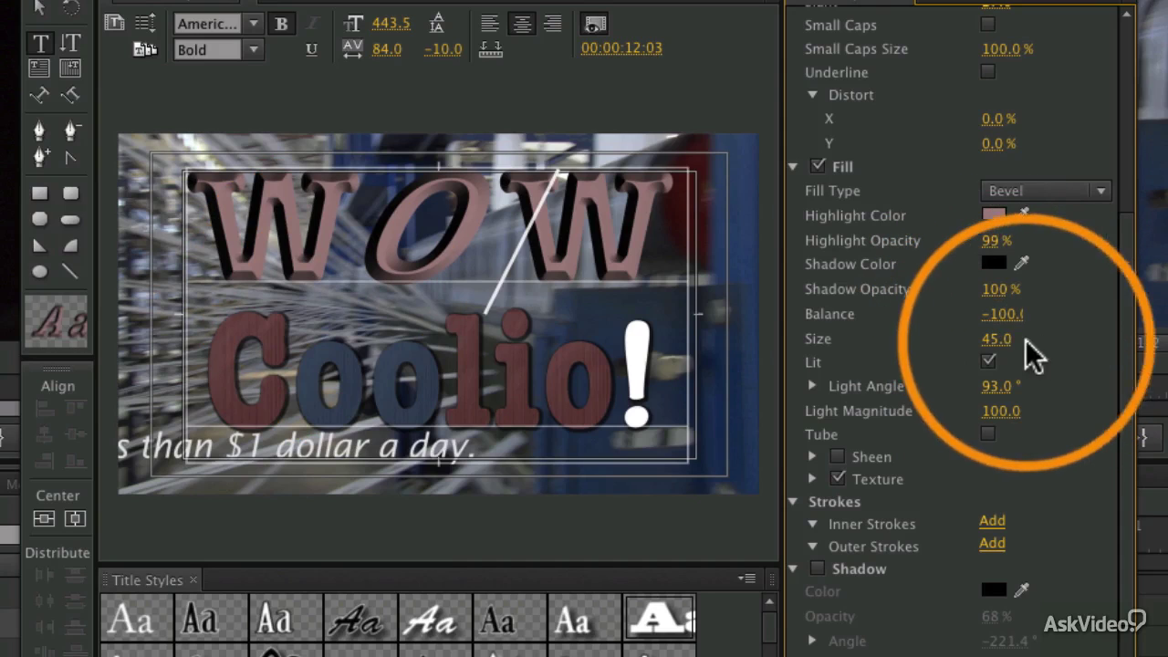
click(989, 433)
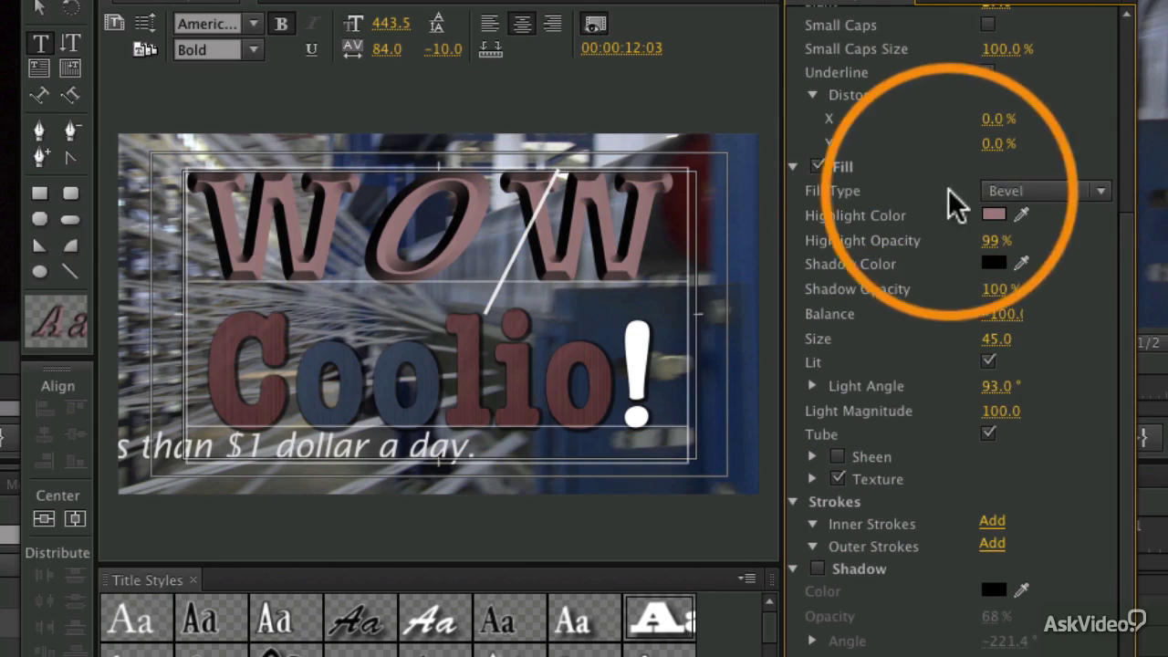
Step: Switch WOW to a Solid fill and add an outer stroke
click(1049, 202)
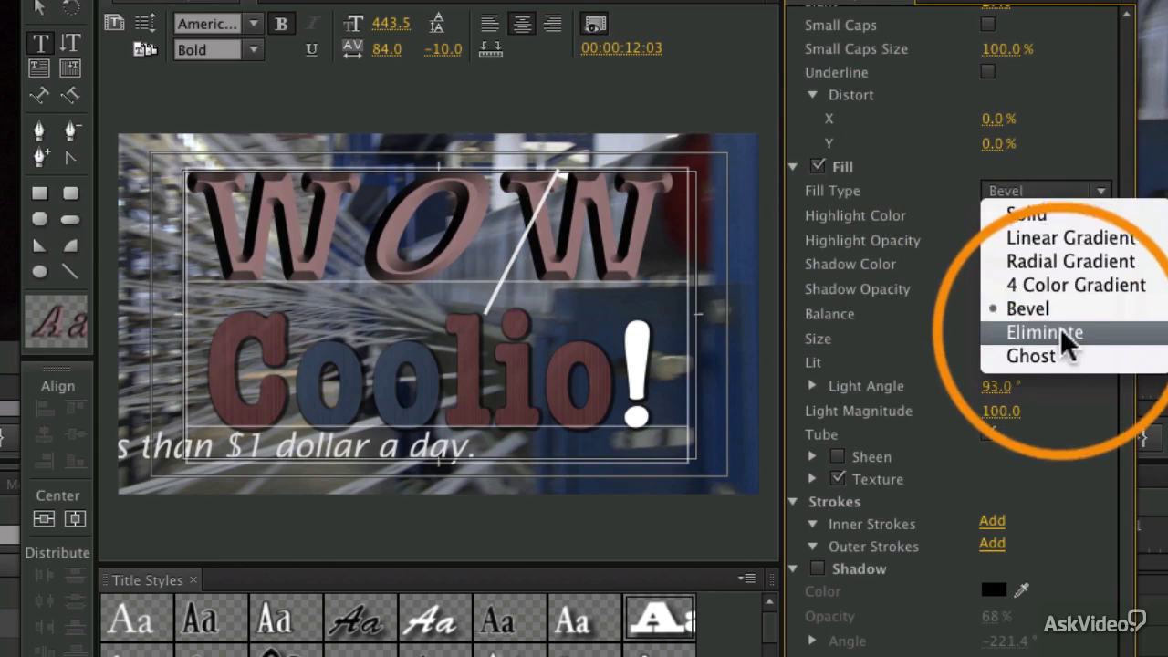
click(1026, 213)
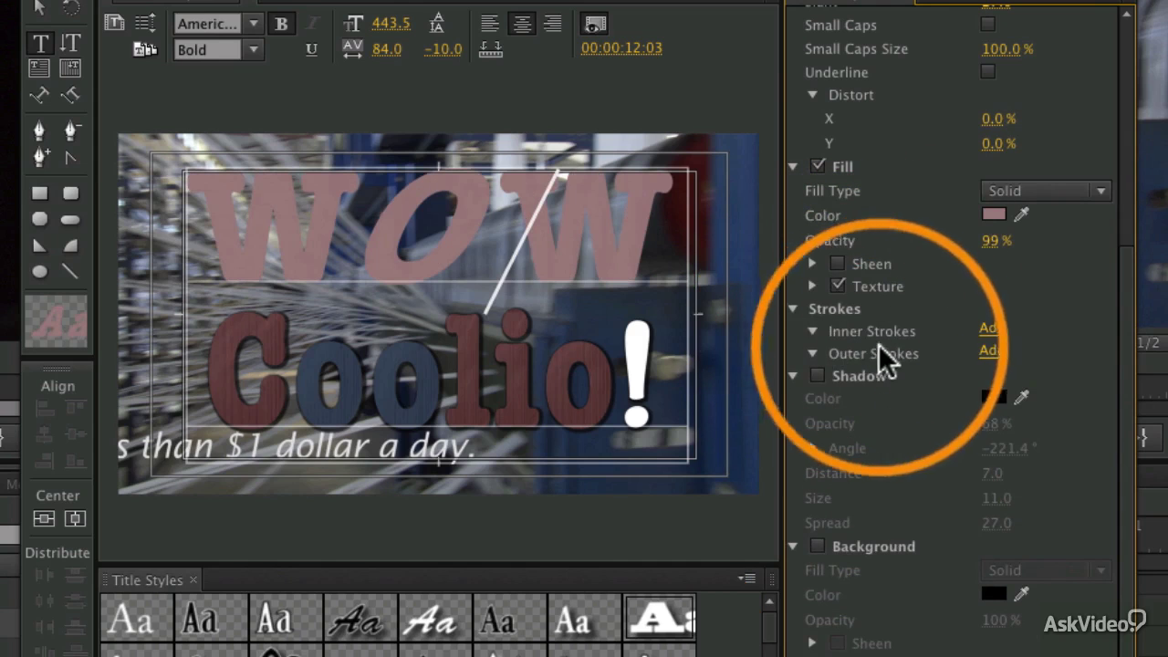
click(991, 351)
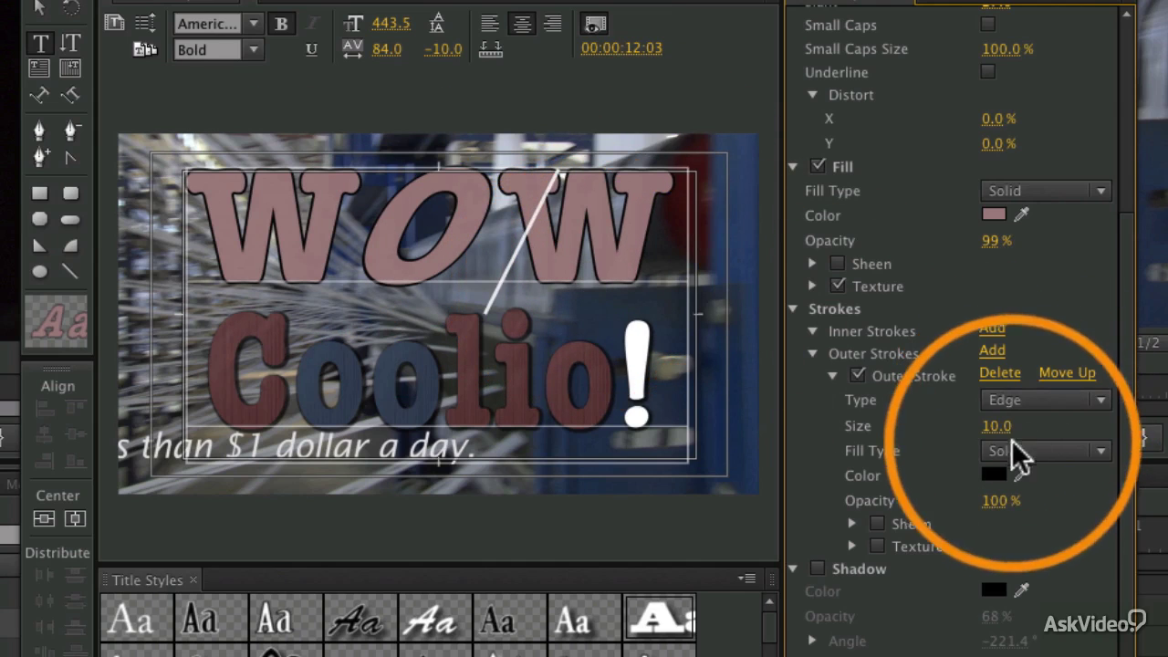
Step: Thicken the outer stroke to 30, try the Depth type, then move toward Drop Face
drag(989, 426, 1004, 427)
click(1020, 402)
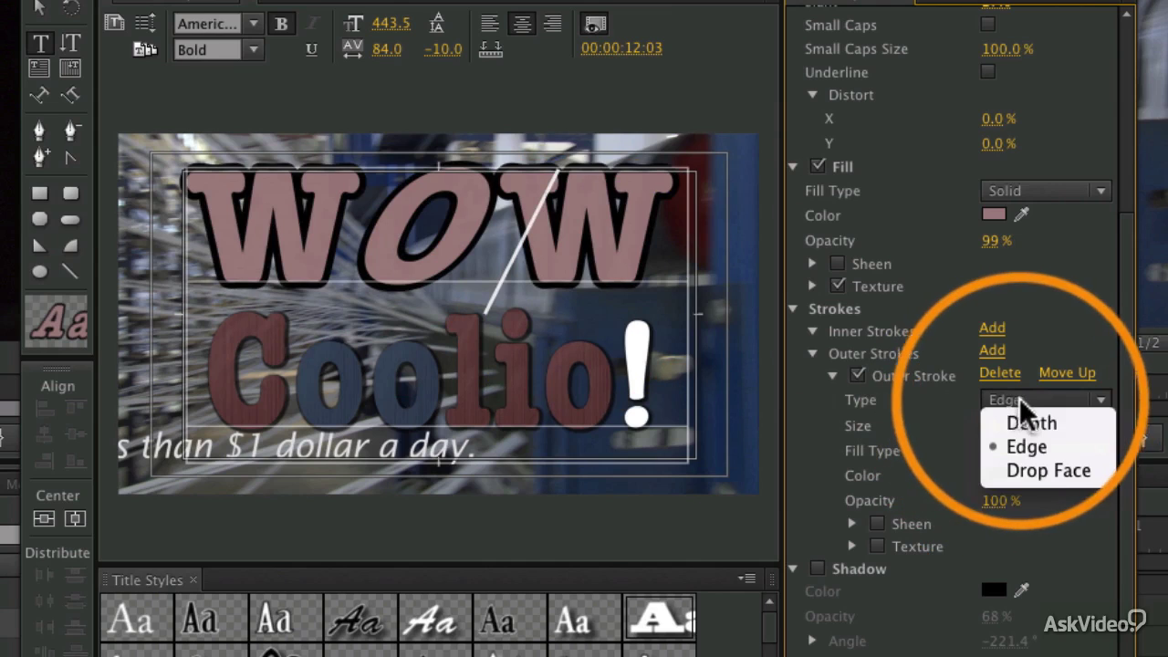
click(1057, 422)
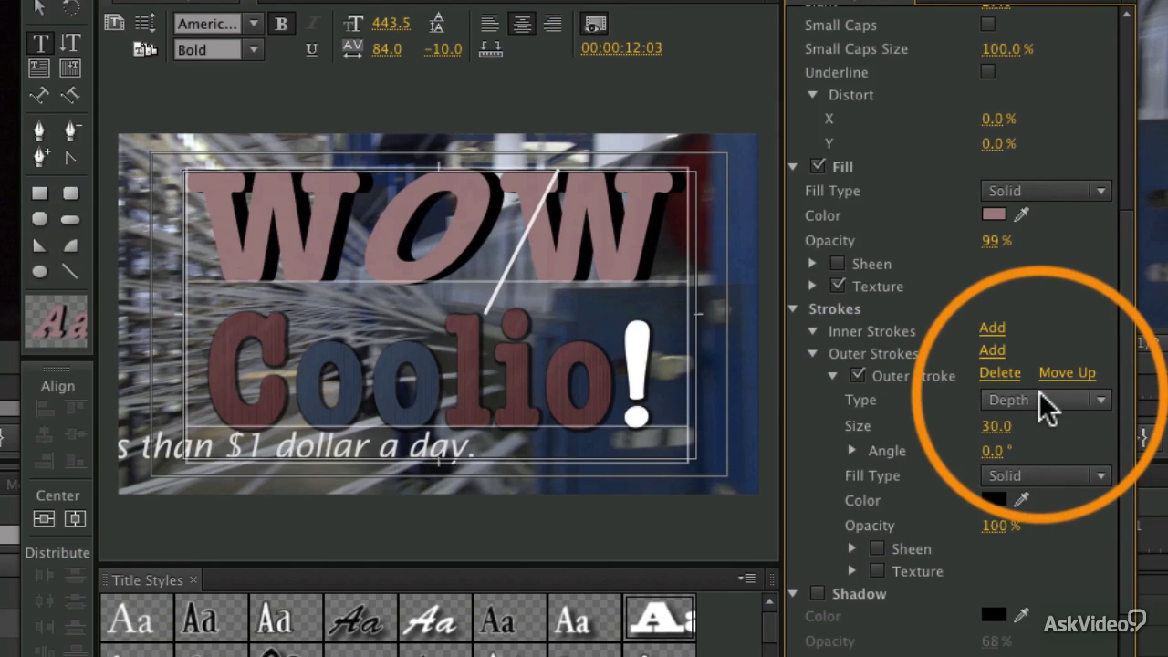
click(1037, 397)
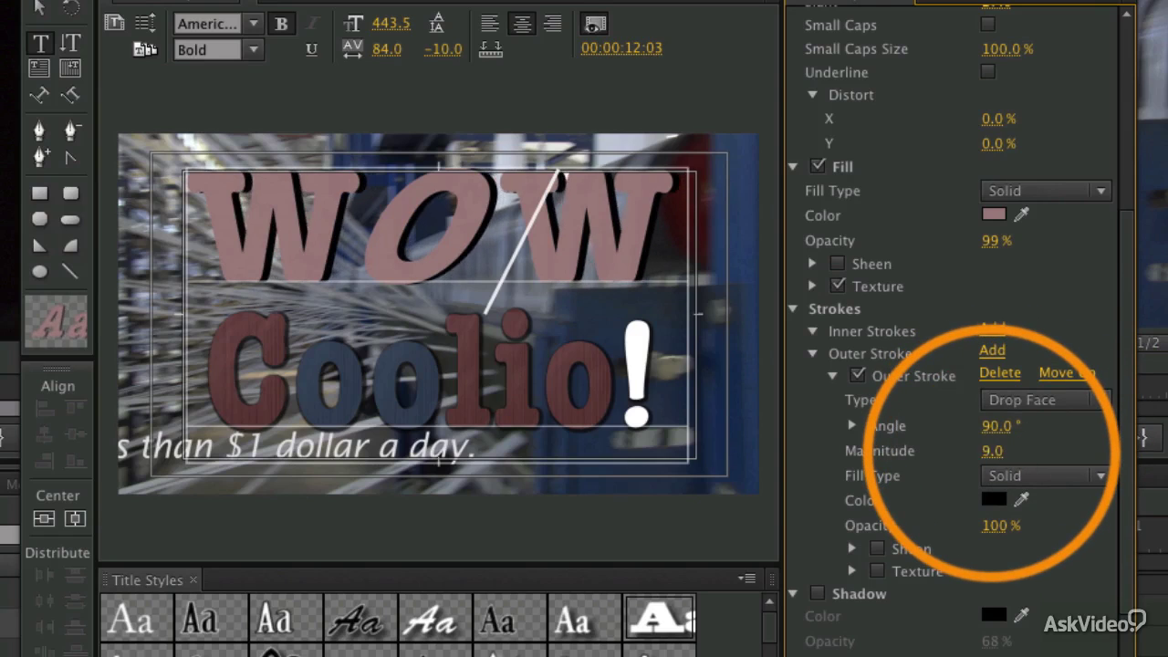
click(1031, 401)
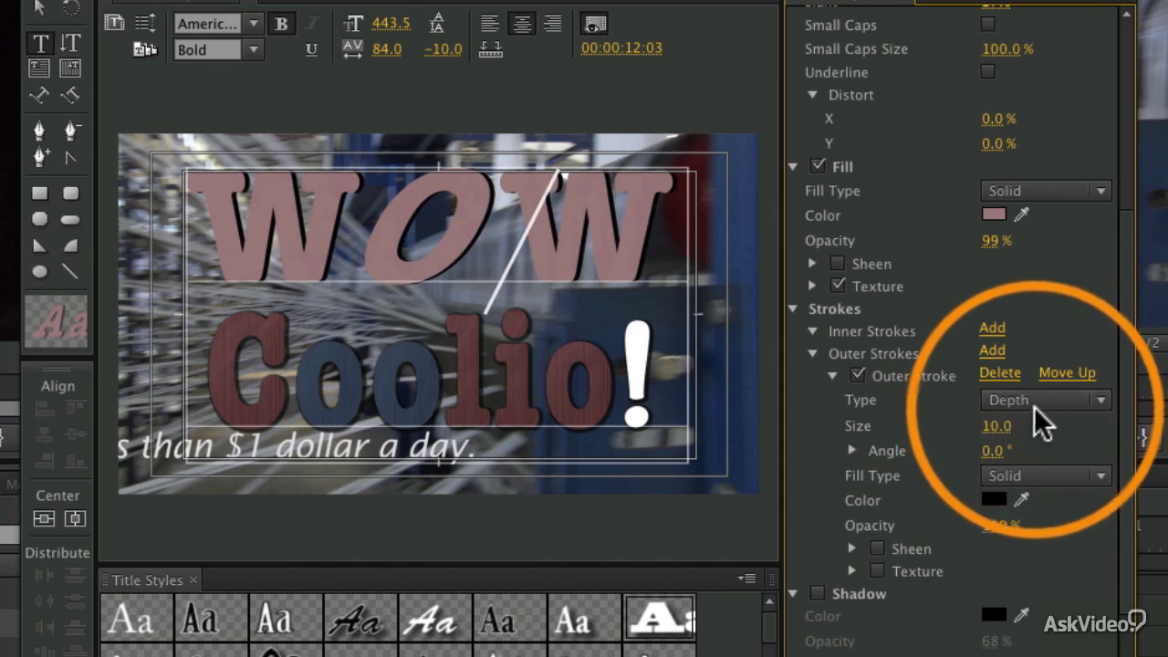
Step: Change the outer stroke back to Edge type, keeping its solid black fill
click(1030, 404)
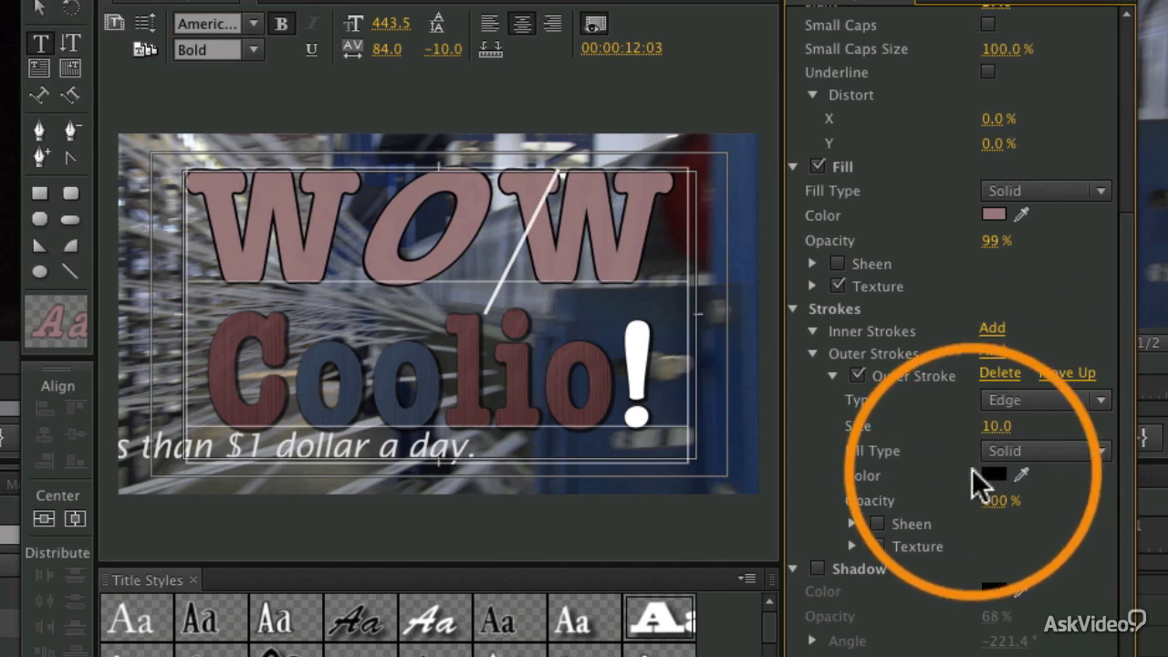
click(1037, 454)
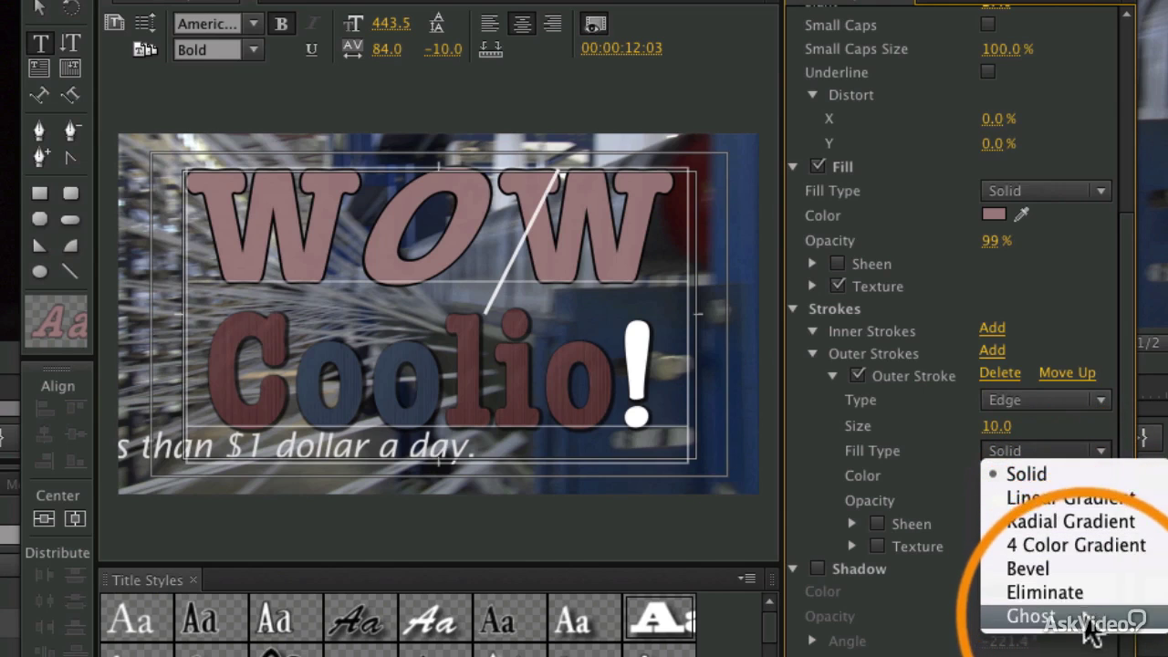
click(1043, 432)
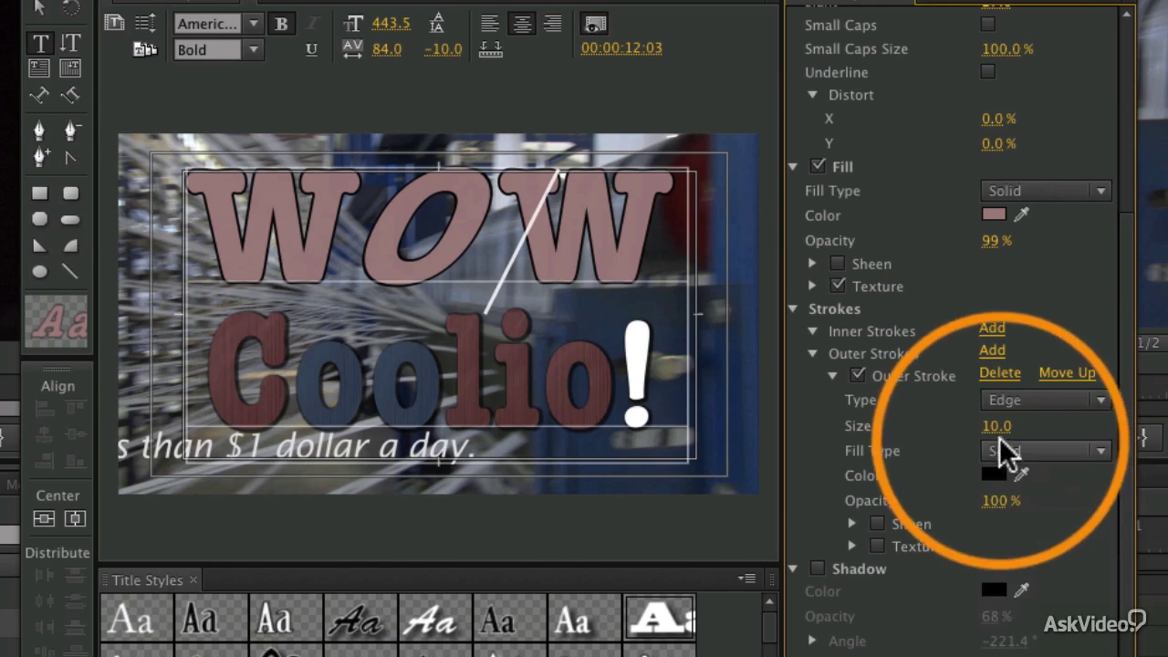
Step: Add a red inner stroke to the WOW text
click(832, 376)
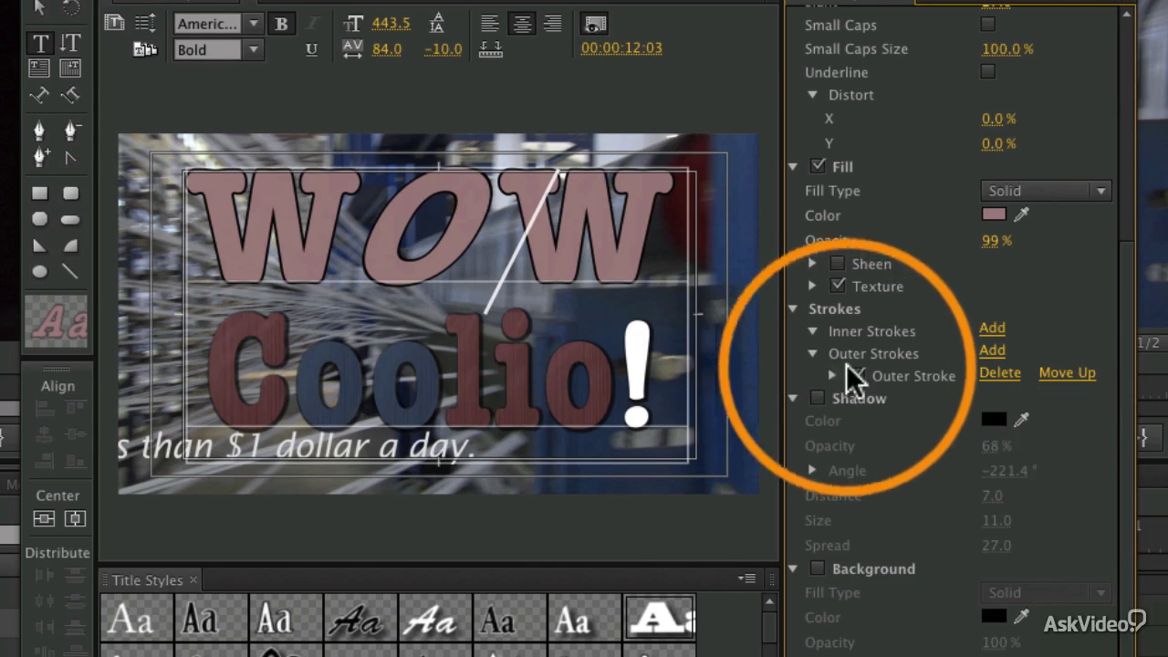
click(993, 330)
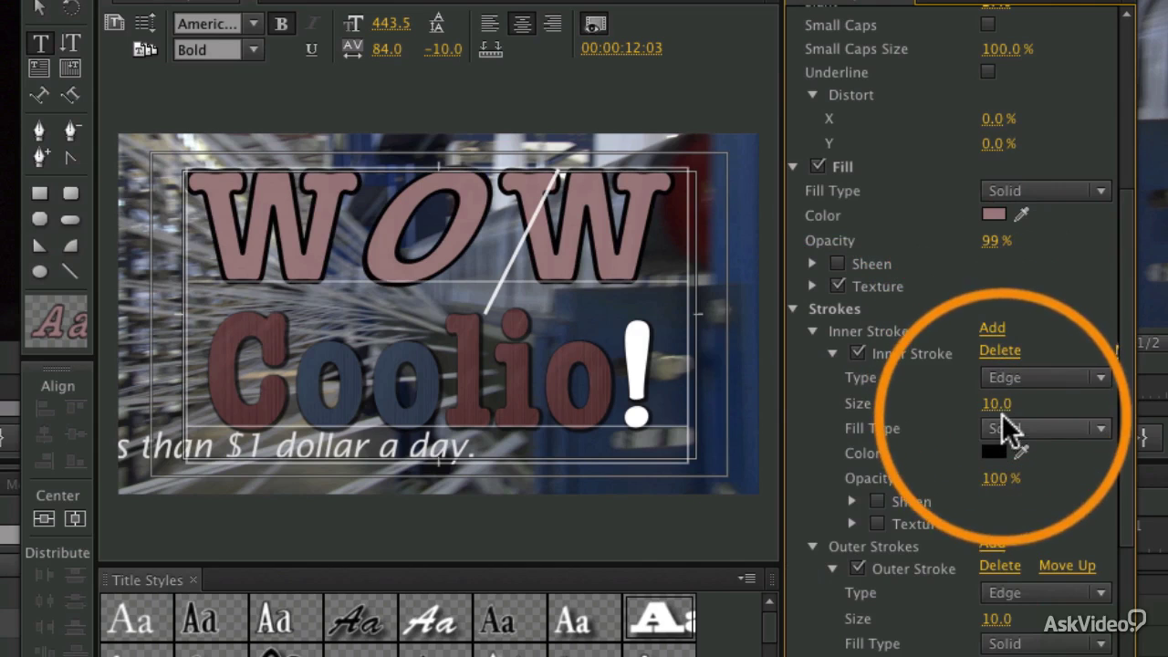
click(996, 453)
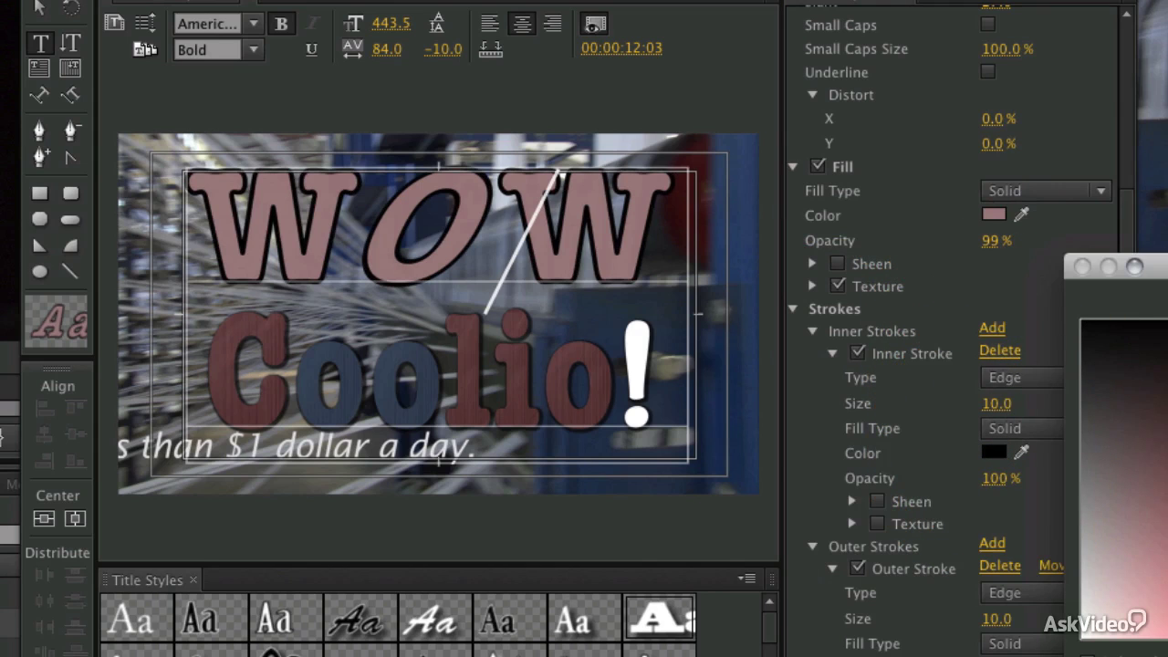
drag(1158, 267, 476, 176)
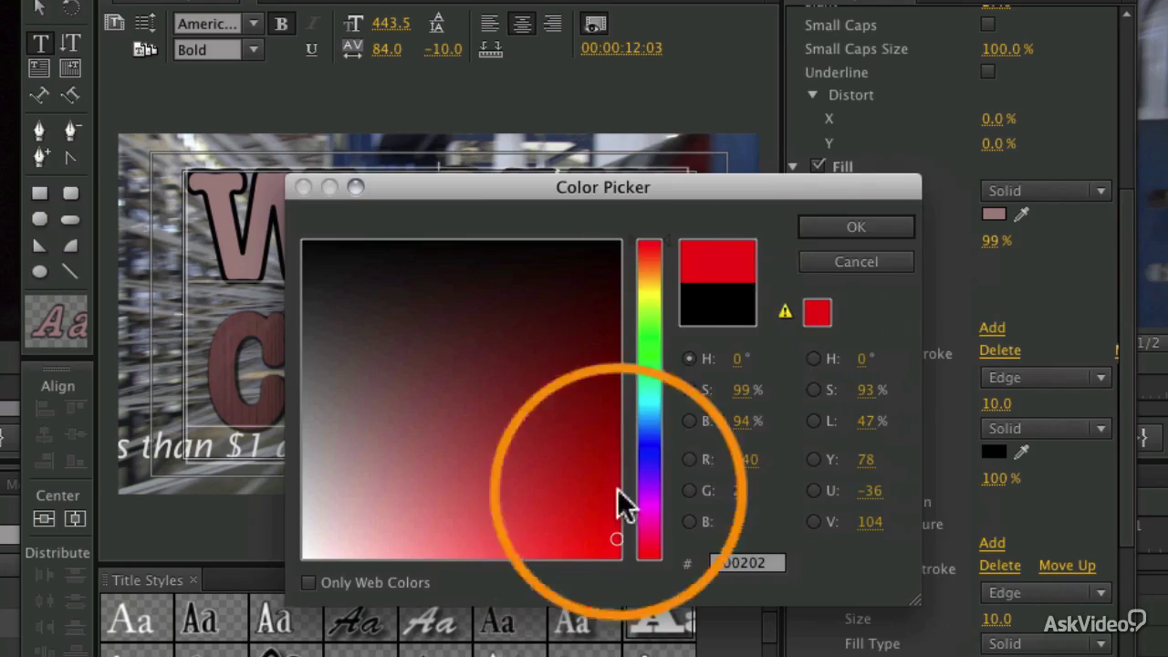
click(848, 226)
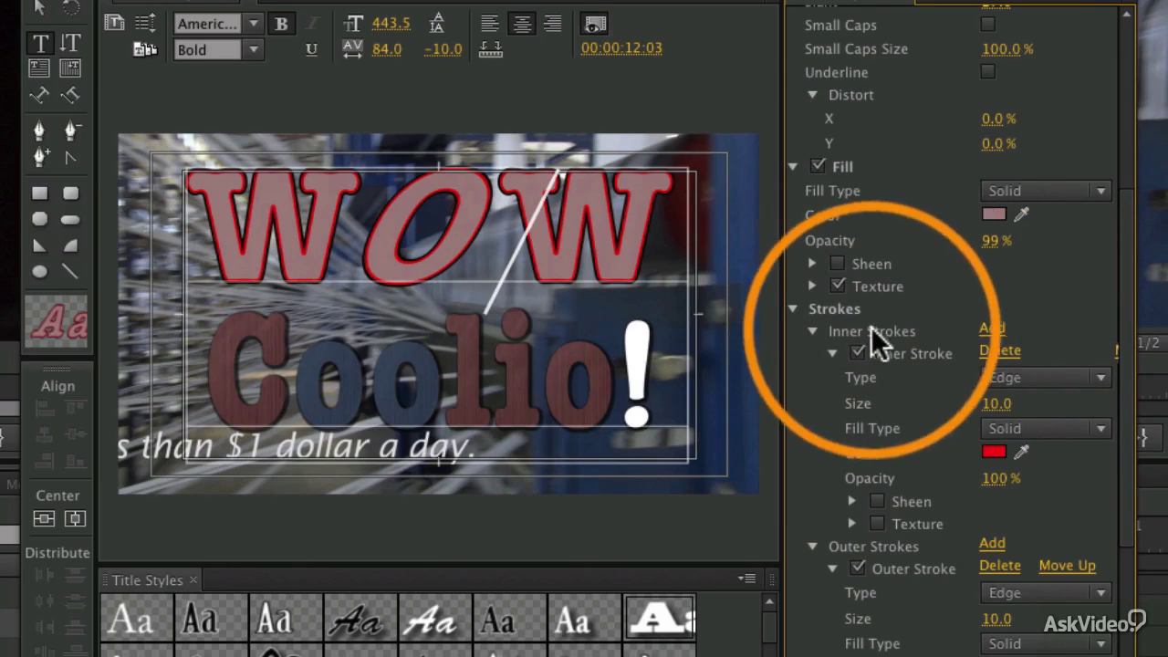
Step: Add a second inner stroke and colour it bright yellow
click(993, 329)
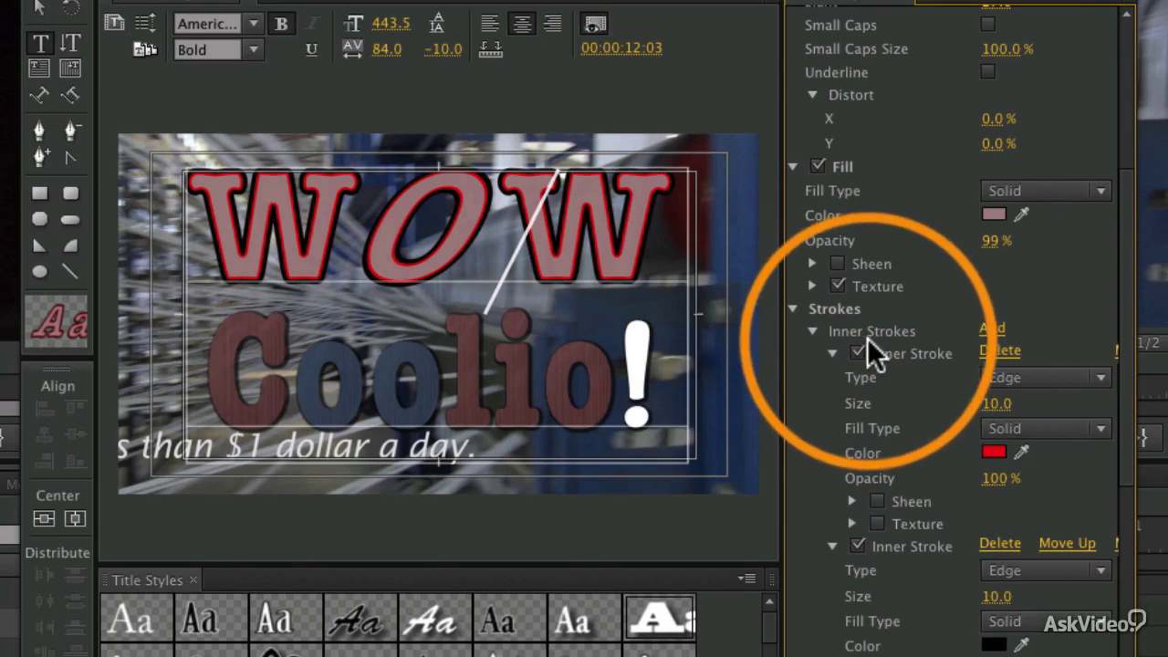
click(832, 352)
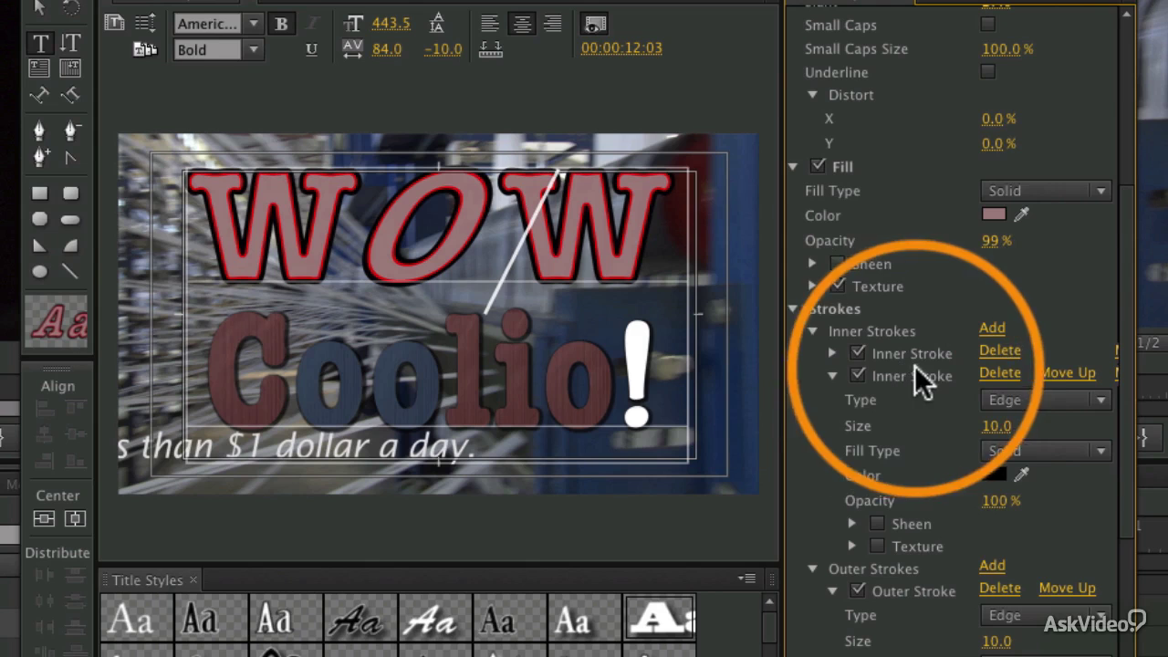
click(993, 474)
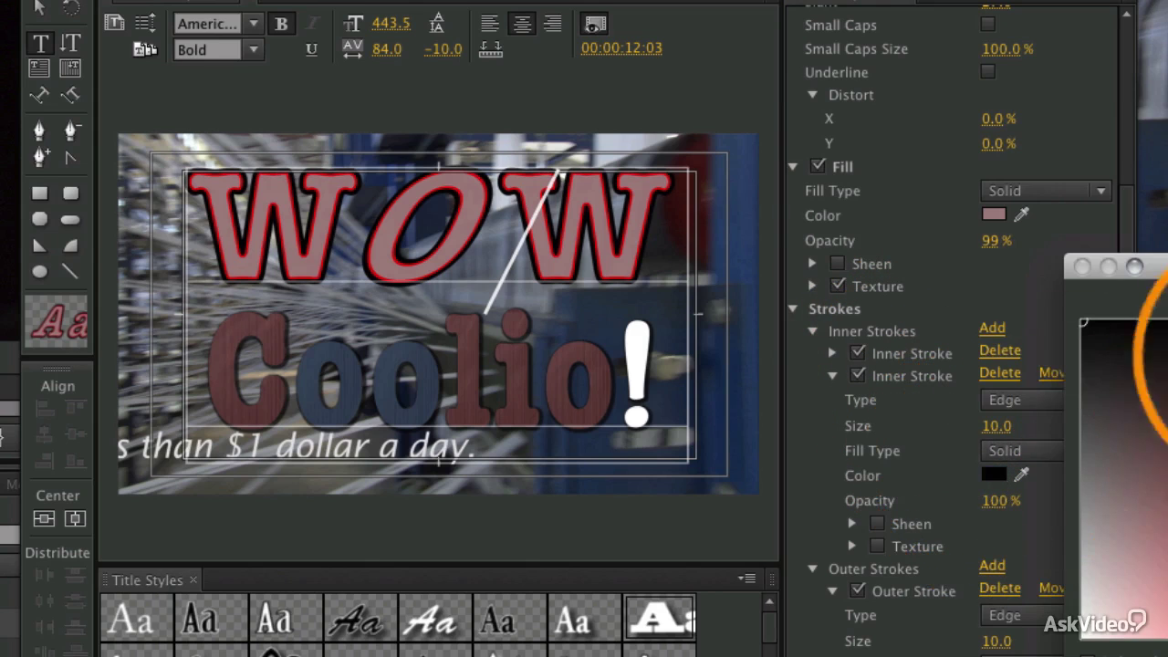
drag(1003, 252, 362, 230)
click(493, 370)
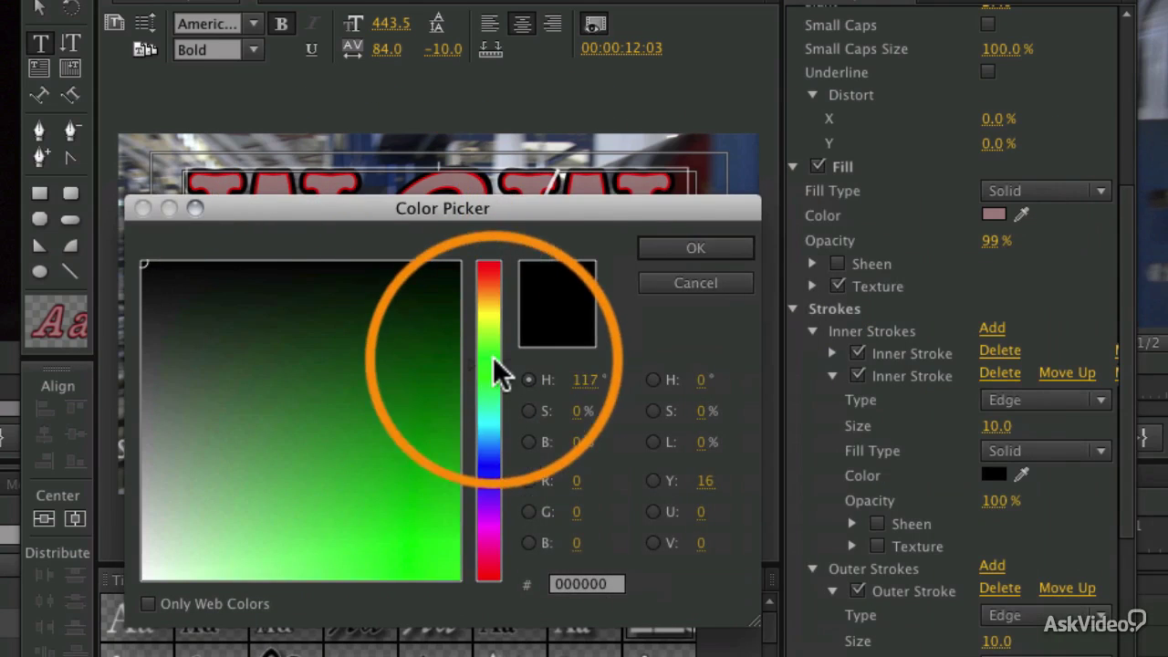
click(494, 317)
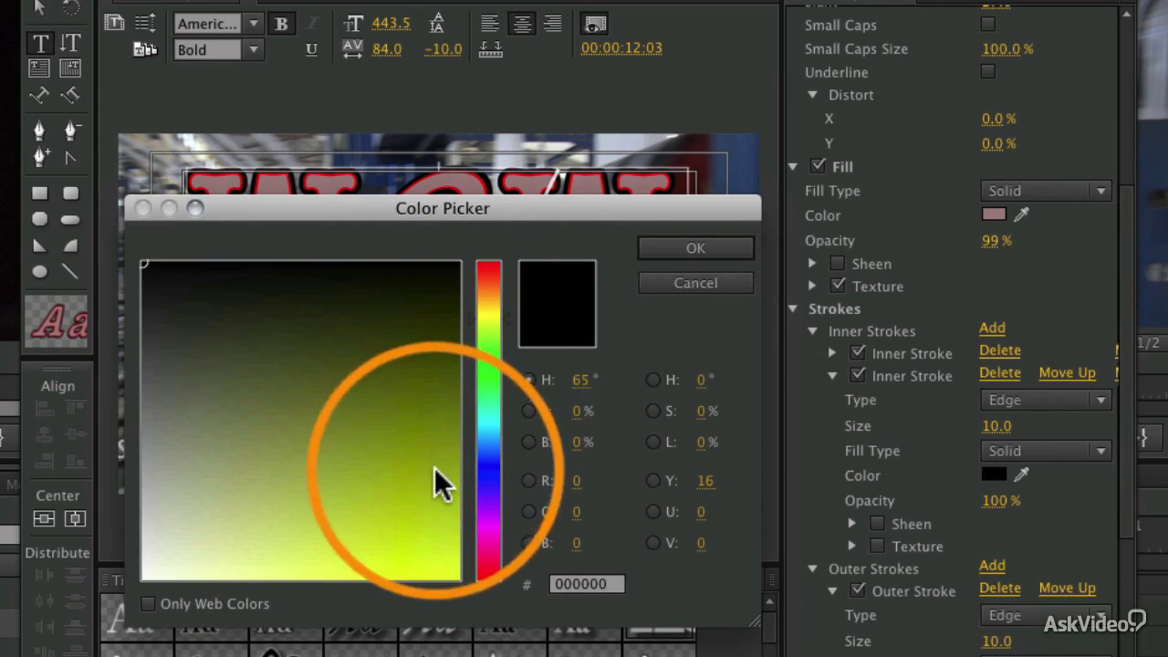
click(457, 578)
click(686, 248)
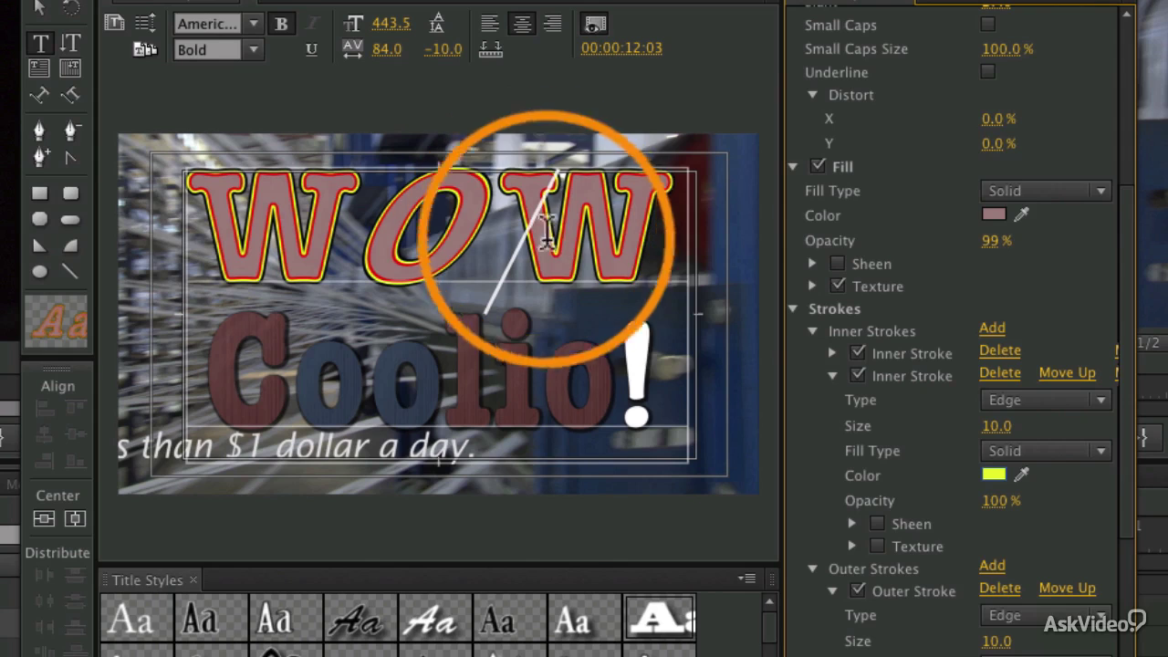
scroll(965, 412, up, 2)
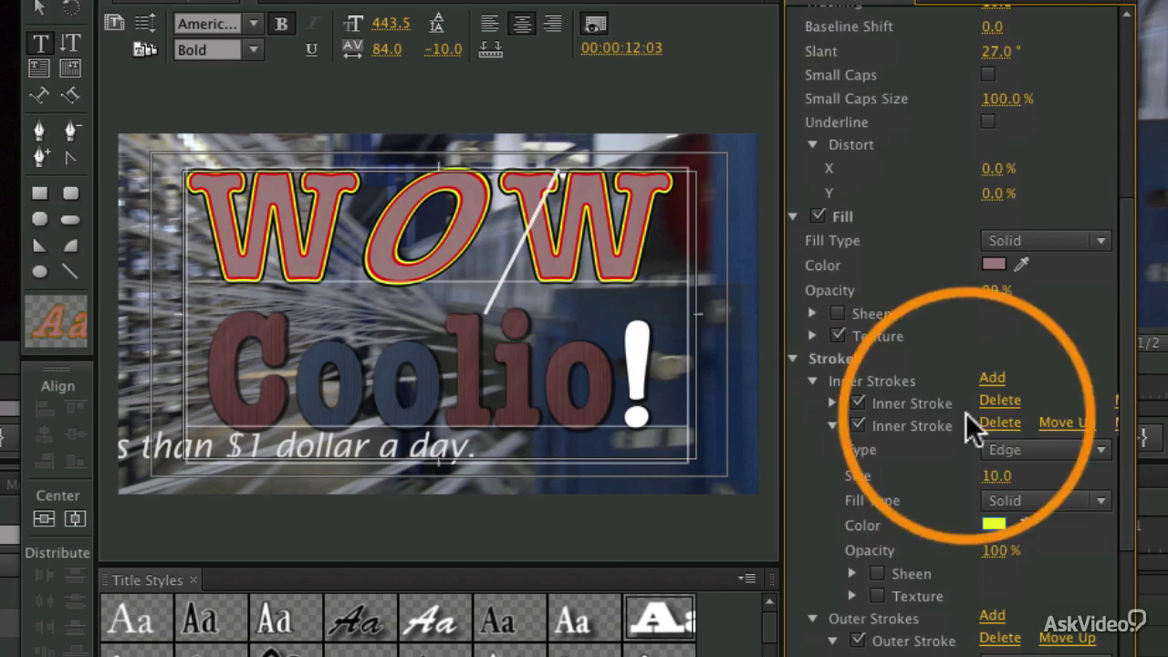
Step: Compare the order of the red and yellow inner strokes, ending with yellow on top
click(832, 402)
click(830, 403)
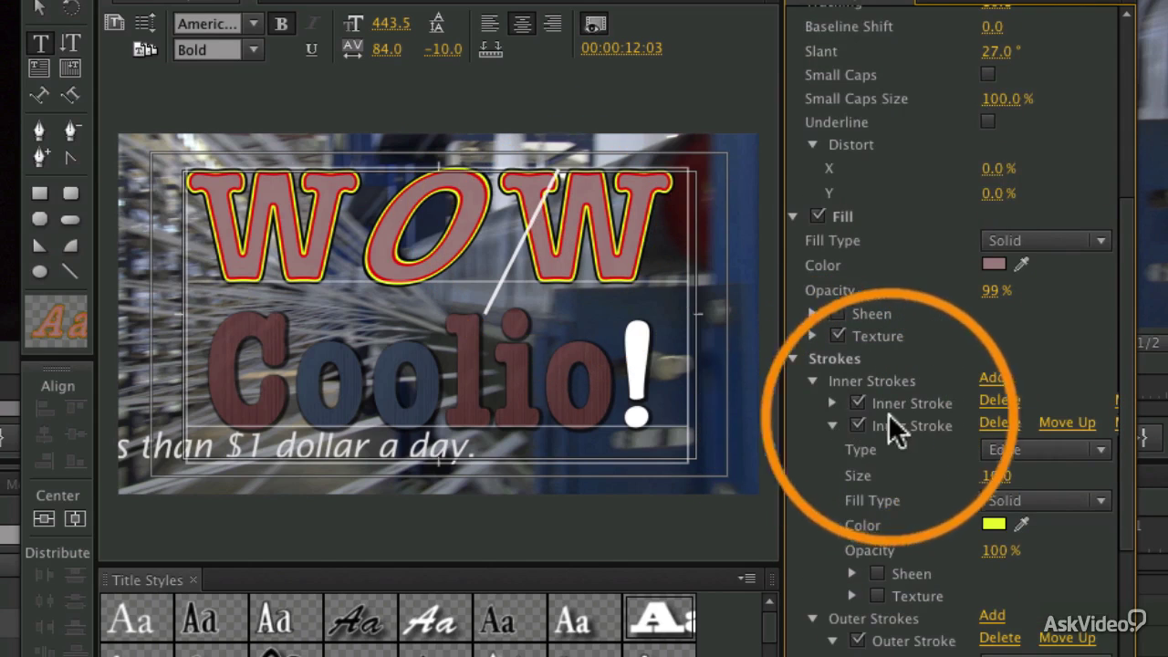
click(1061, 424)
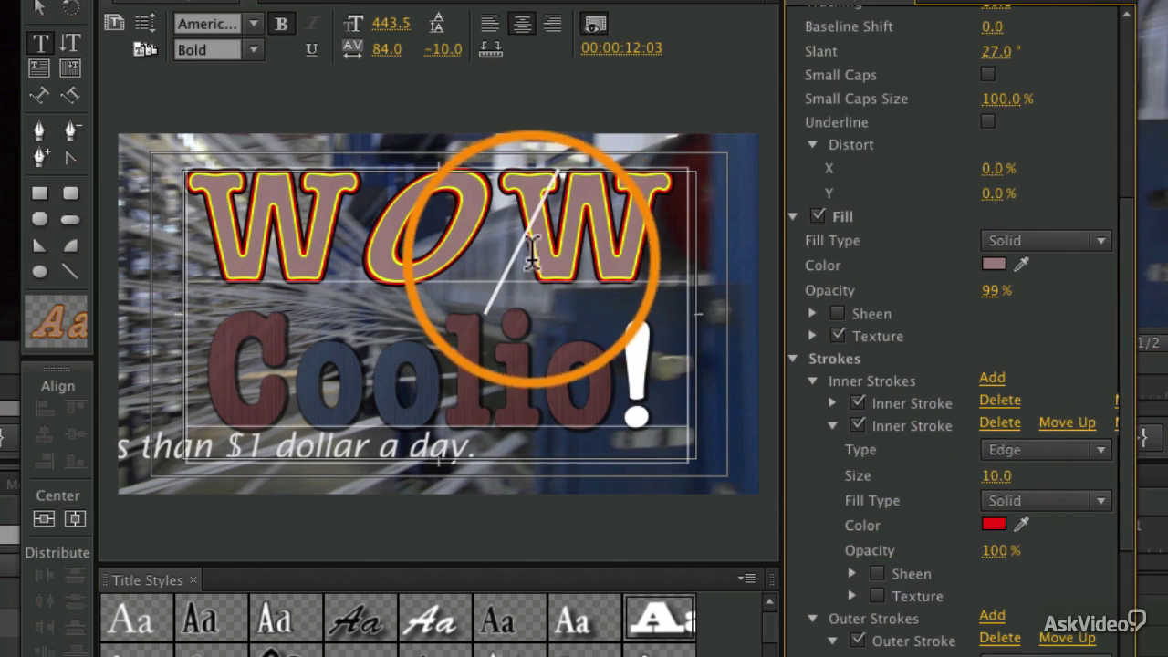
click(1059, 424)
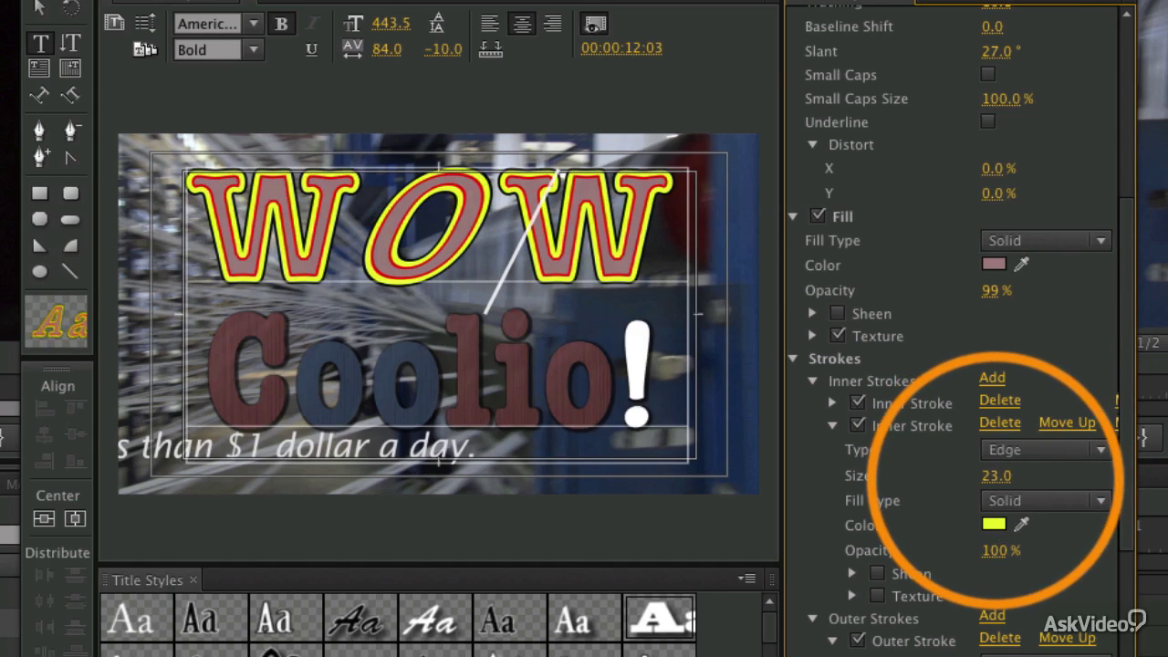
click(1058, 427)
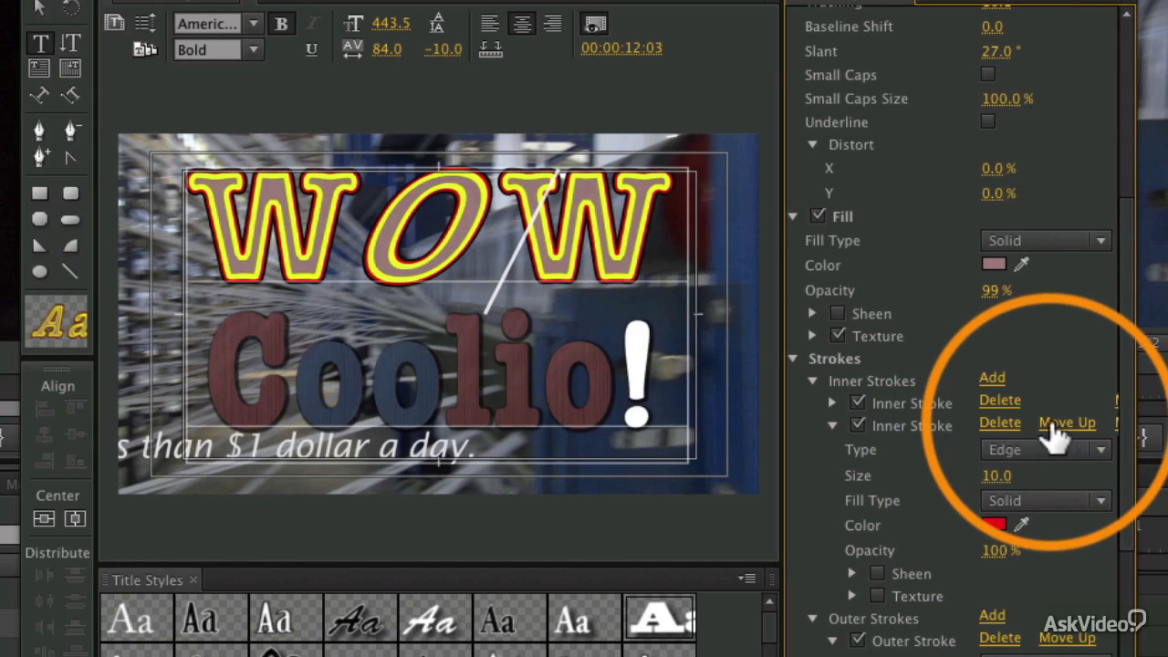
click(1049, 424)
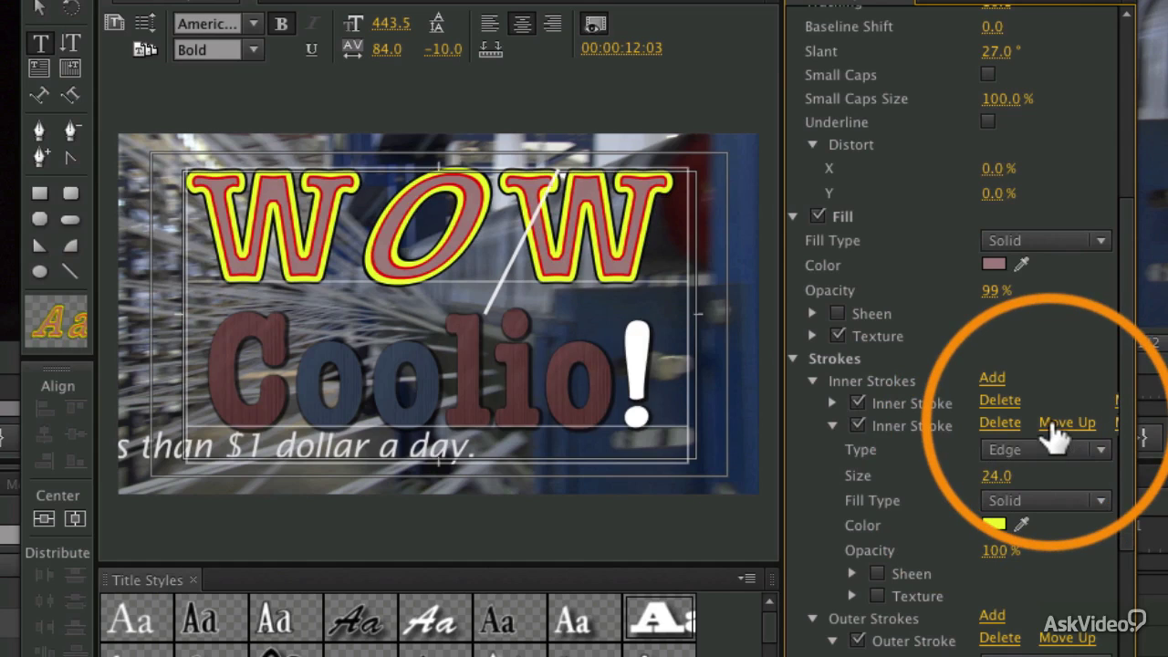
click(1049, 424)
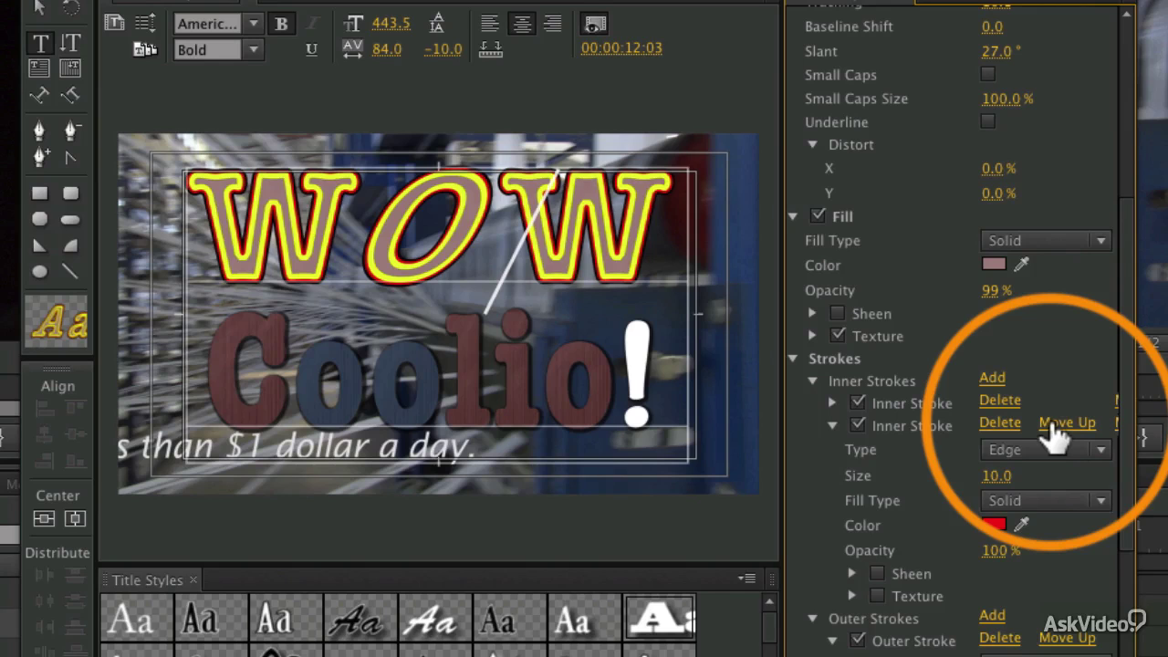
click(1053, 424)
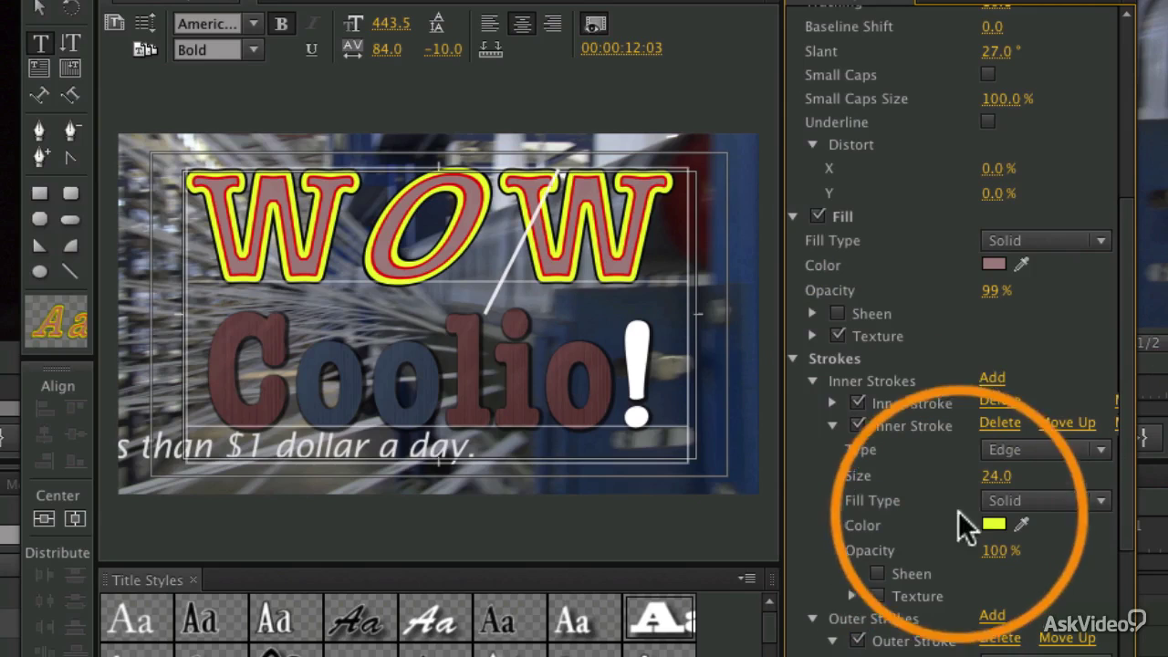
click(811, 380)
Step: Enable the drop shadow on WOW and switch off both red and yellow inner strokes
click(812, 402)
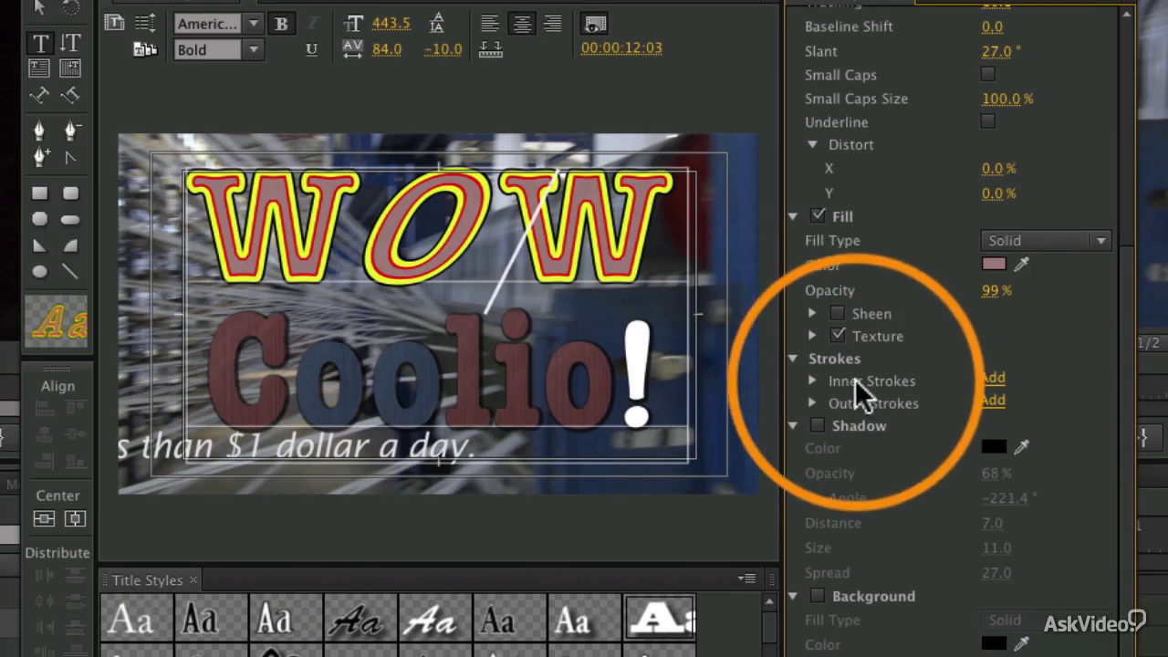
click(817, 426)
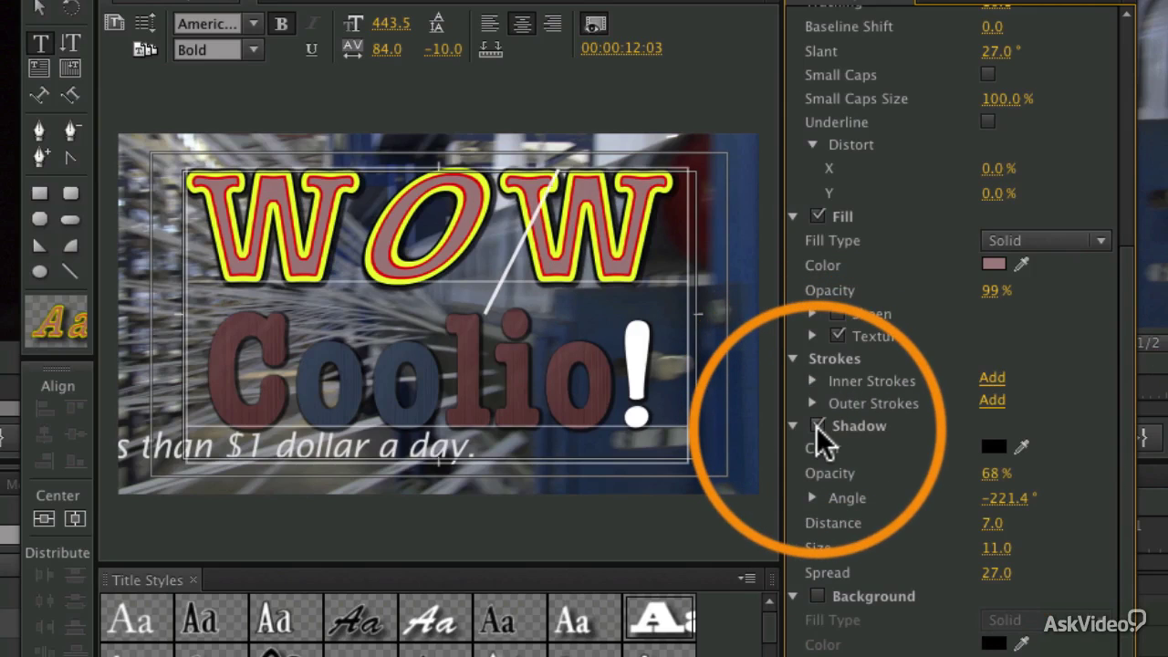
click(811, 380)
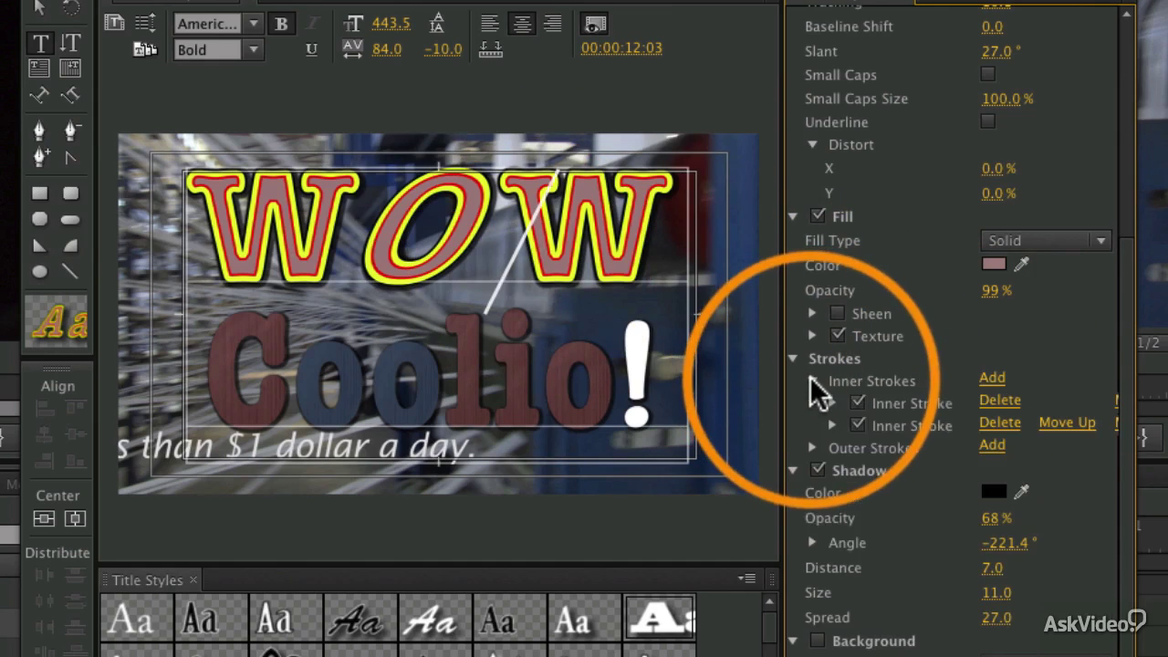
click(858, 402)
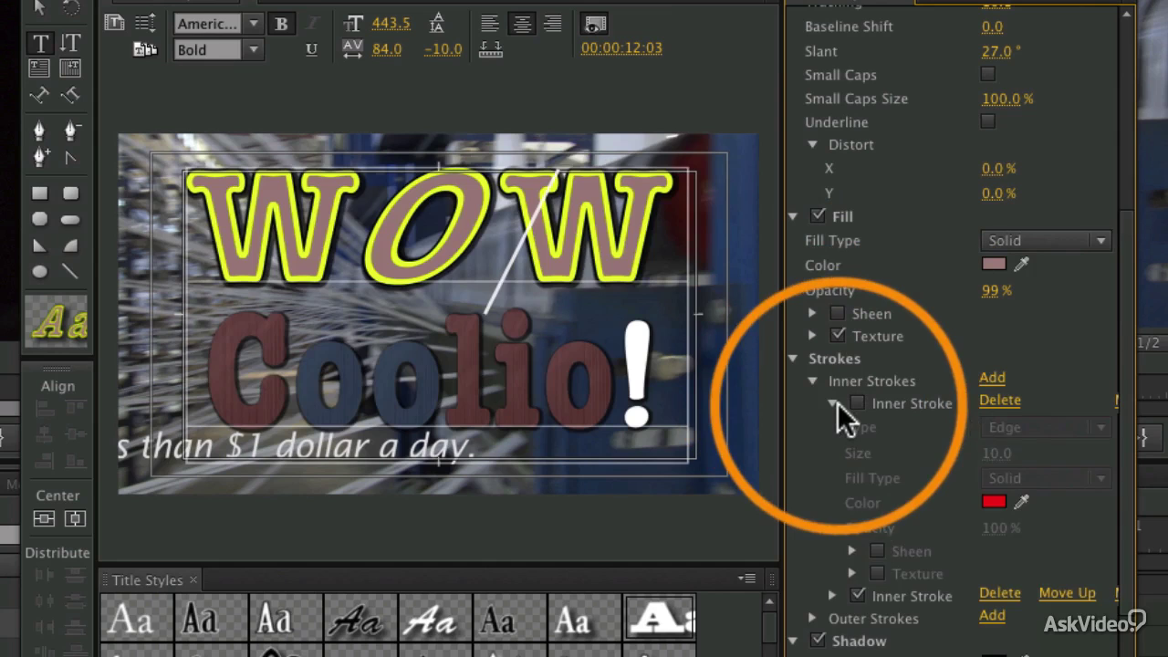
click(832, 402)
click(831, 425)
click(858, 425)
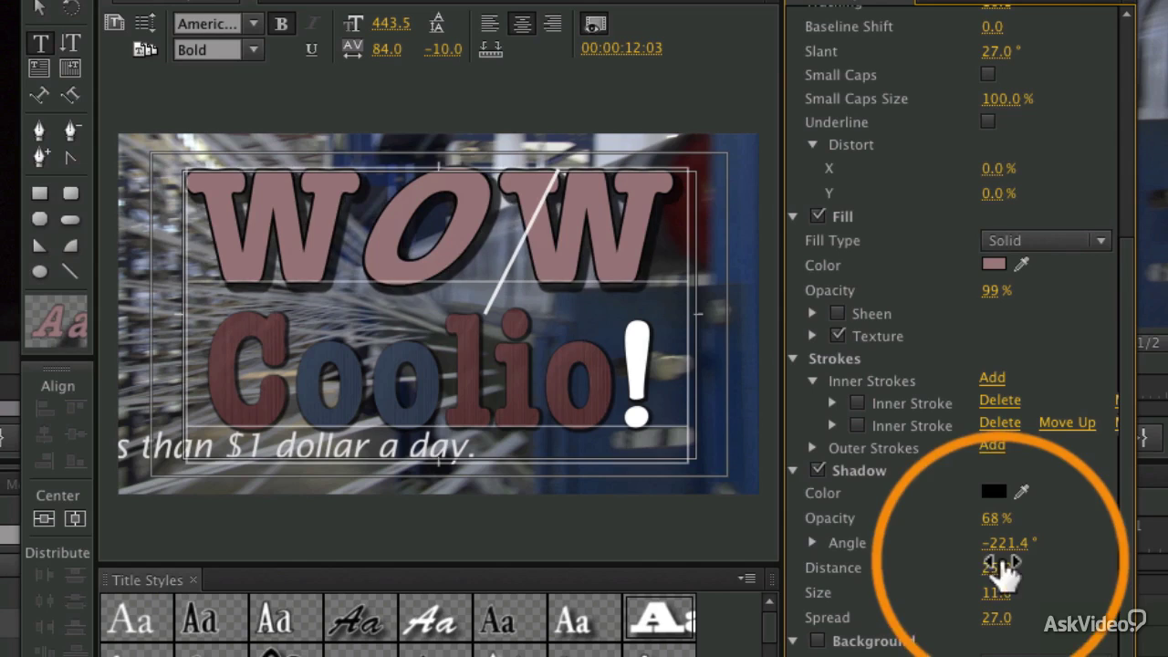
Step: Set WOW's fill type to Eliminate and uncheck its outer stroke
click(1034, 238)
click(1037, 372)
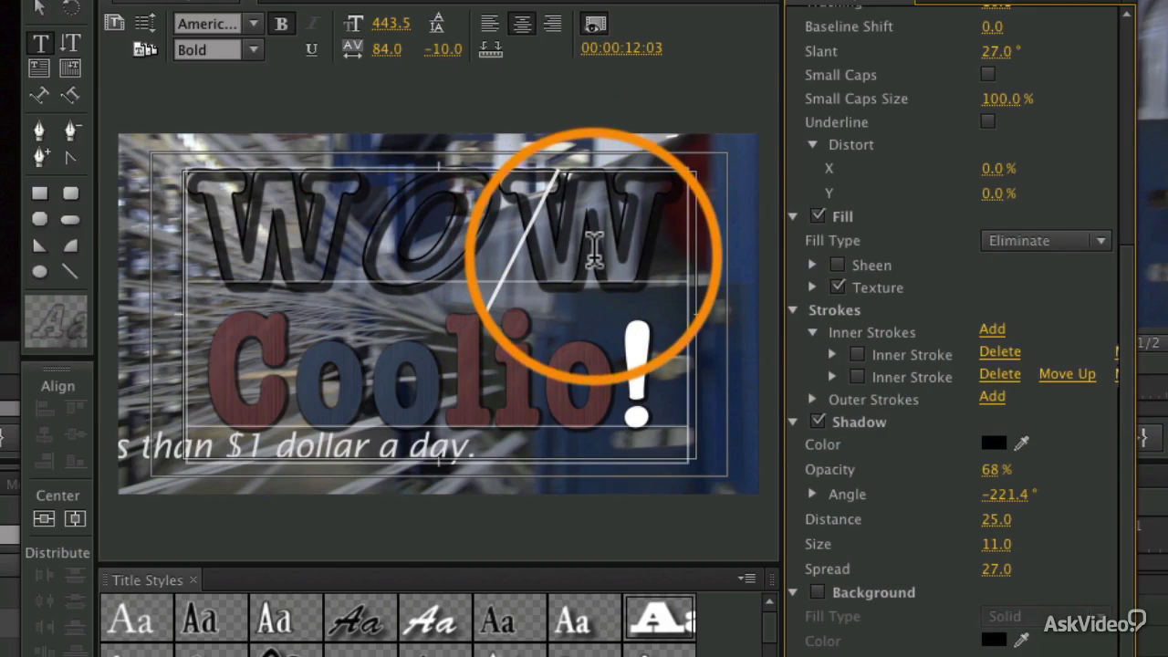
click(813, 400)
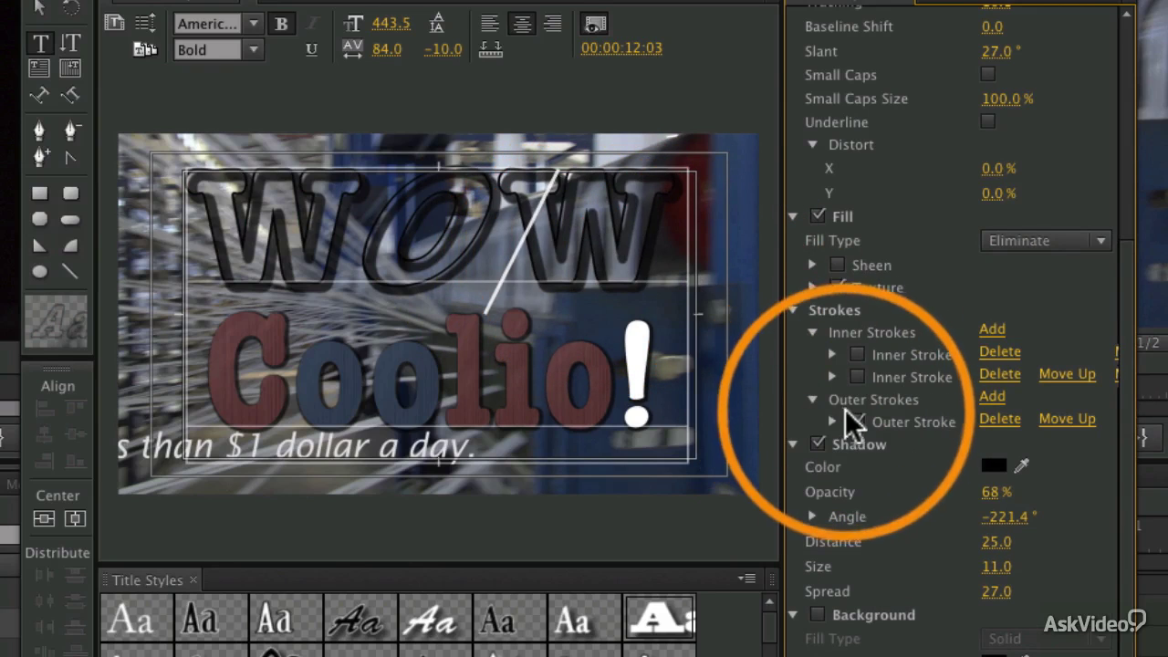
click(832, 422)
click(856, 421)
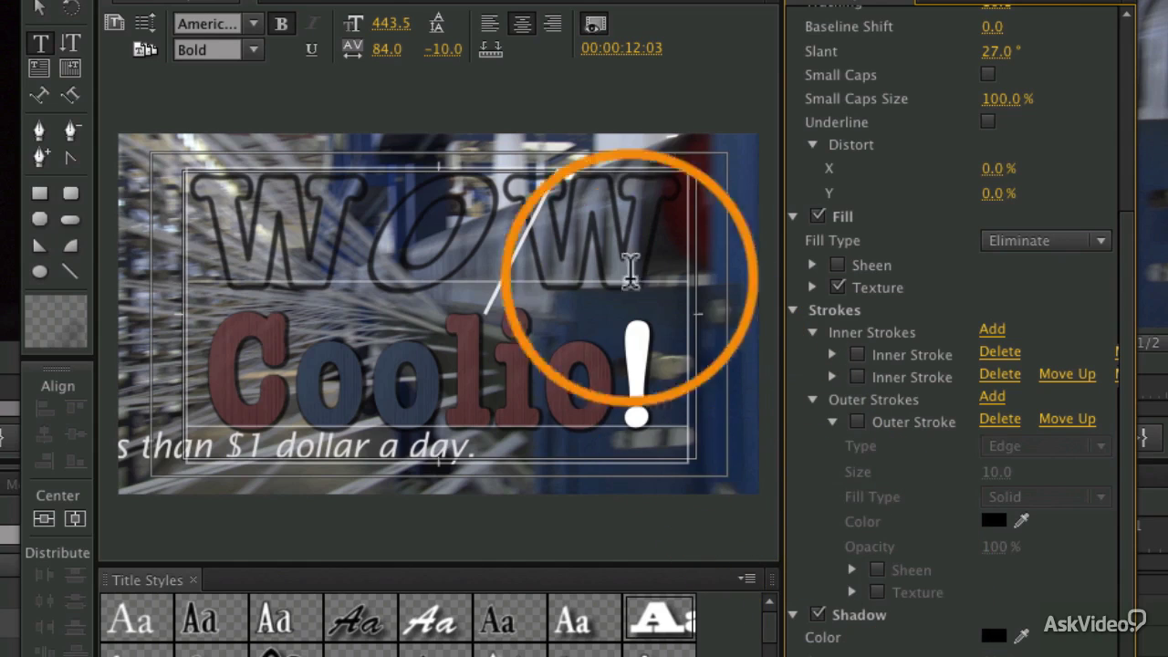
click(930, 398)
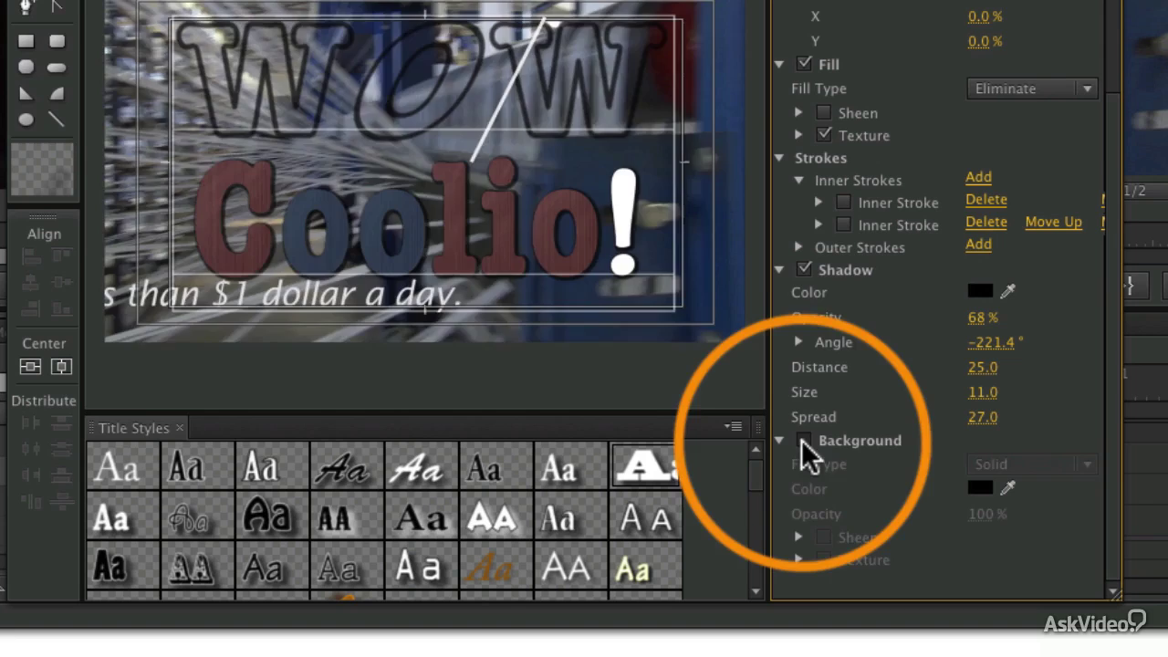
Step: Turn on a linear gradient background behind the title
click(816, 592)
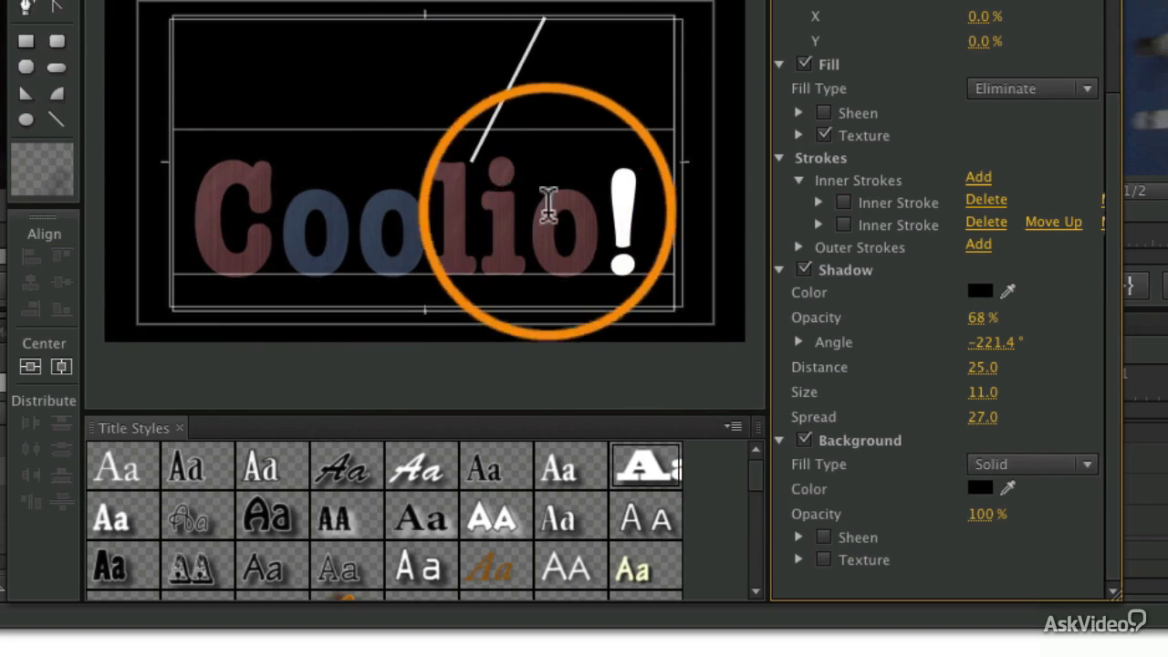
click(1067, 464)
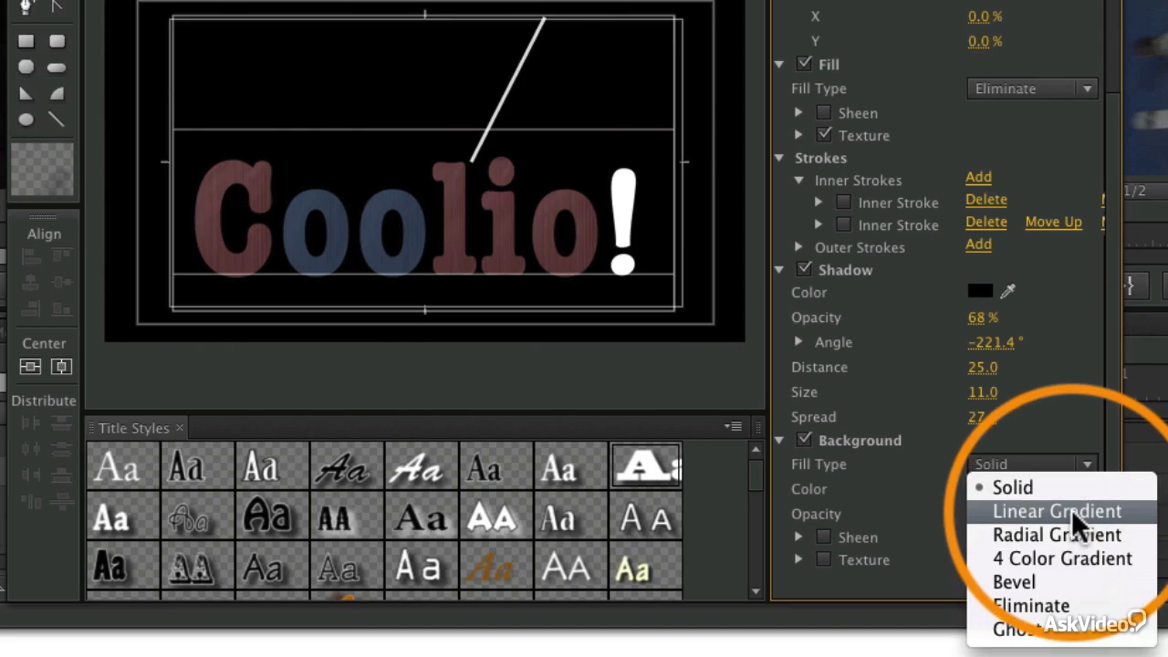
click(1071, 510)
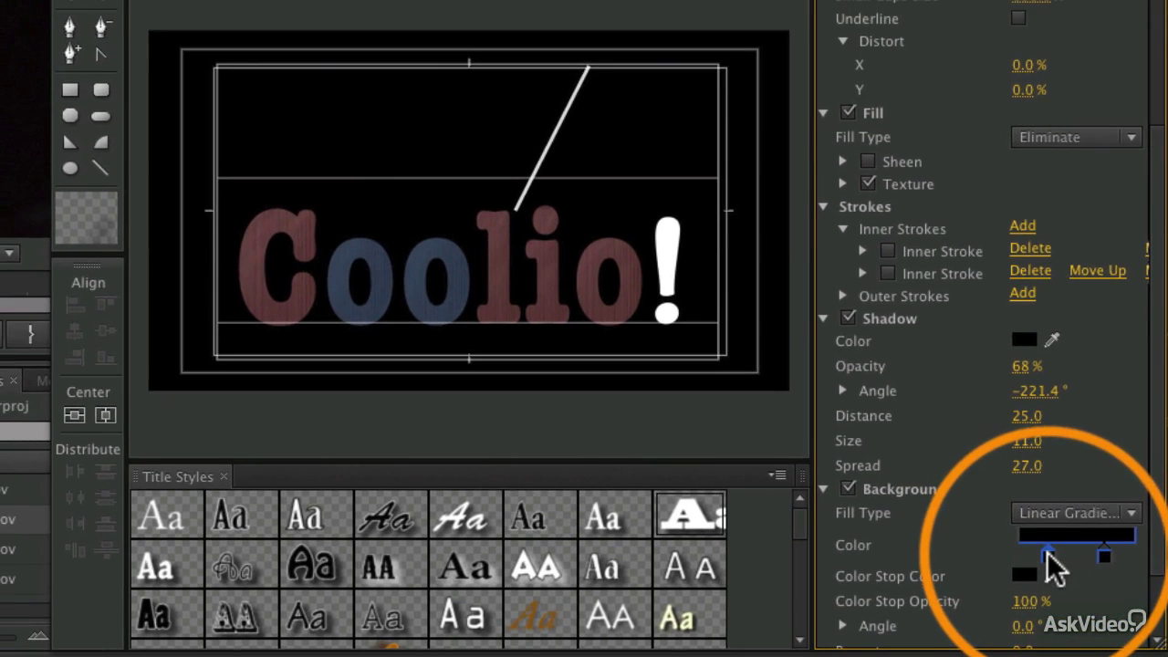
Step: Make the left gradient stop white and lower its opacity to 28%
double_click(1048, 553)
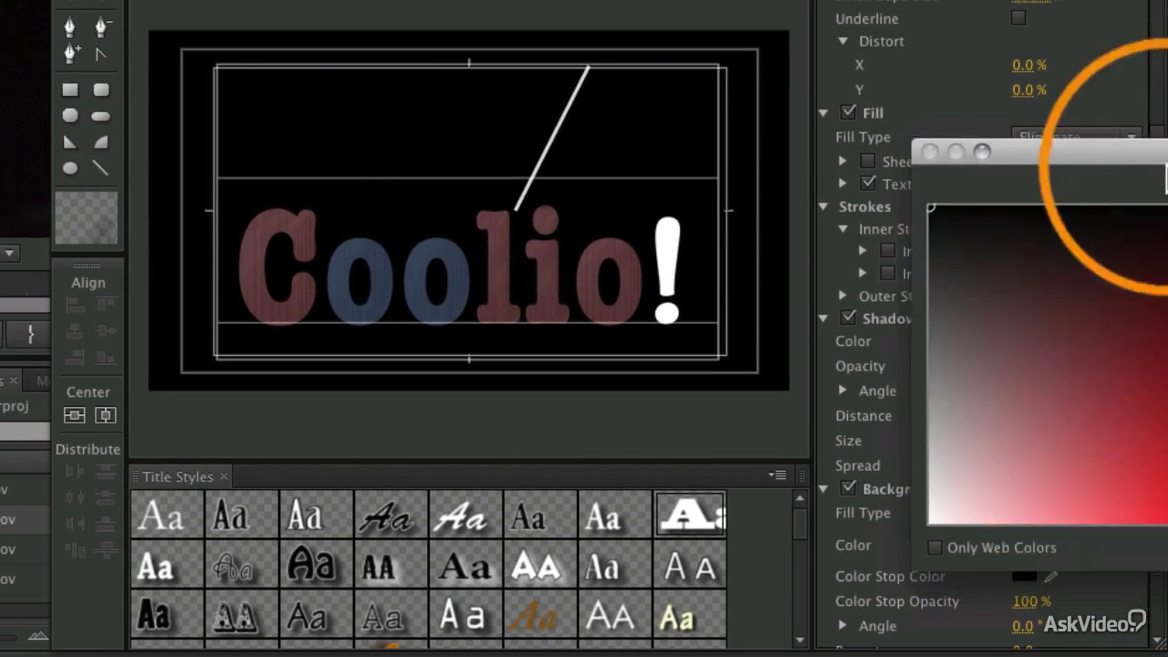
drag(1154, 153, 556, 45)
drag(503, 253, 292, 472)
click(879, 87)
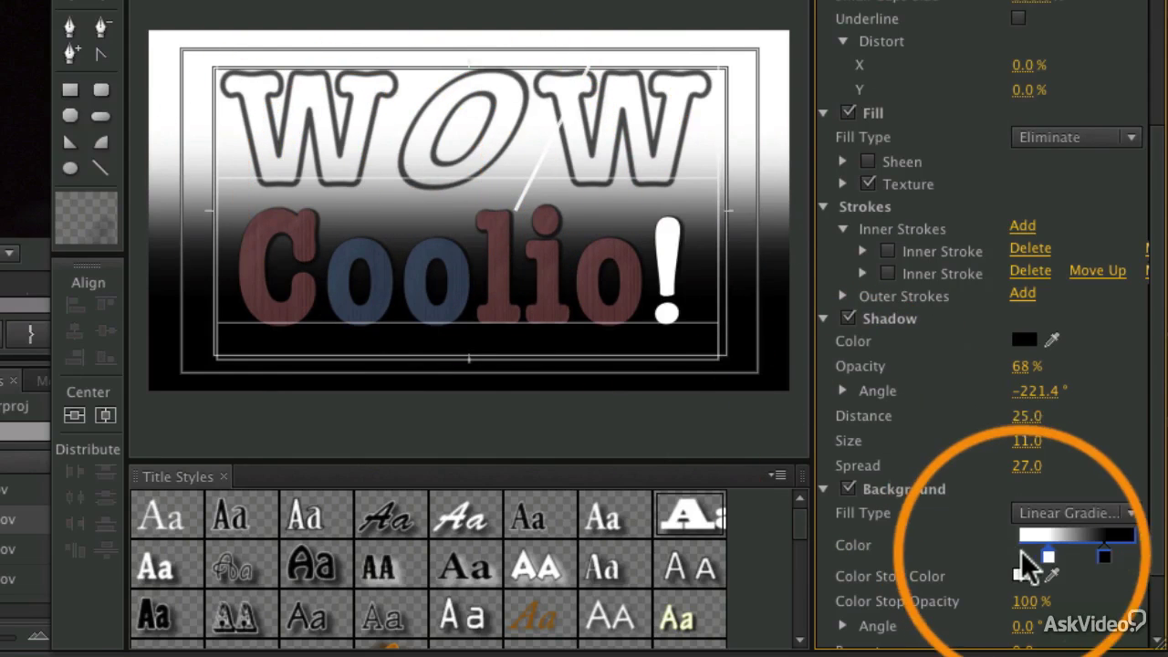
scroll(1029, 557, down, 1)
drag(1035, 606, 958, 607)
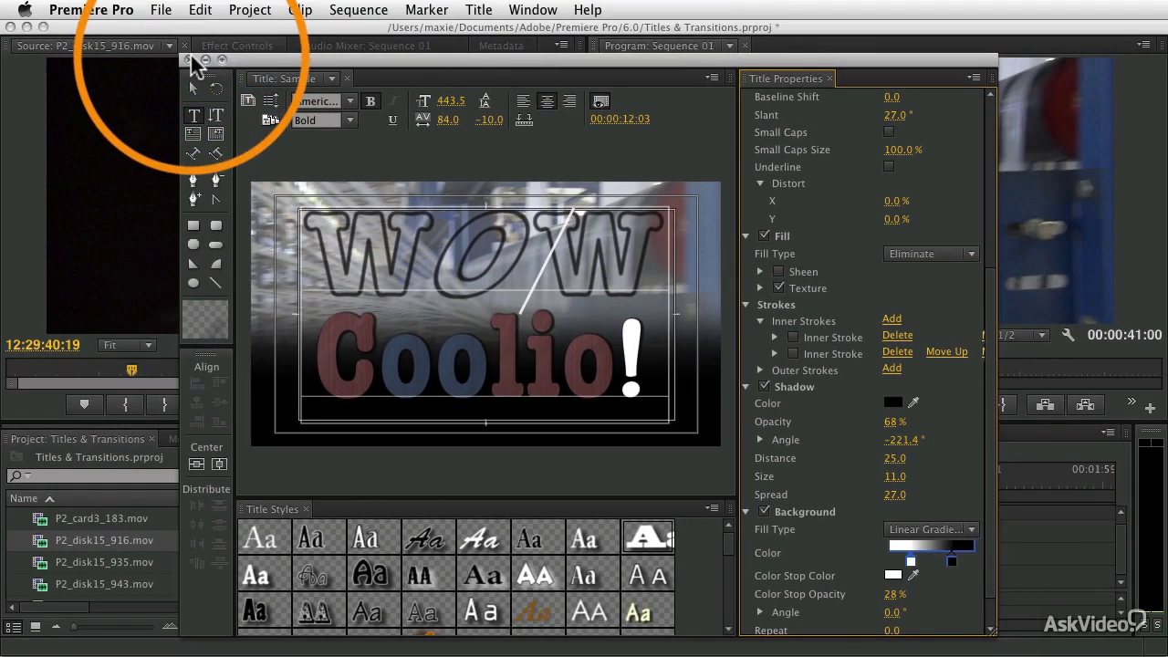
Step: Close the titler and fine-tune the Sample clip's position on Video 3, checking it around 15:02
click(189, 59)
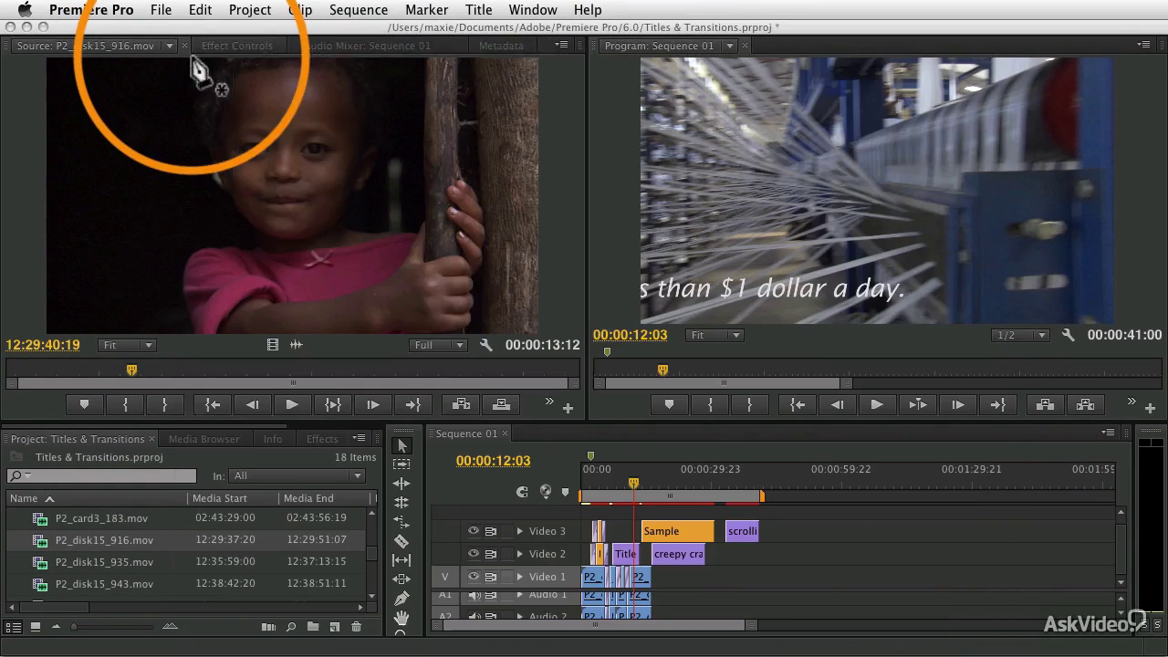
click(679, 479)
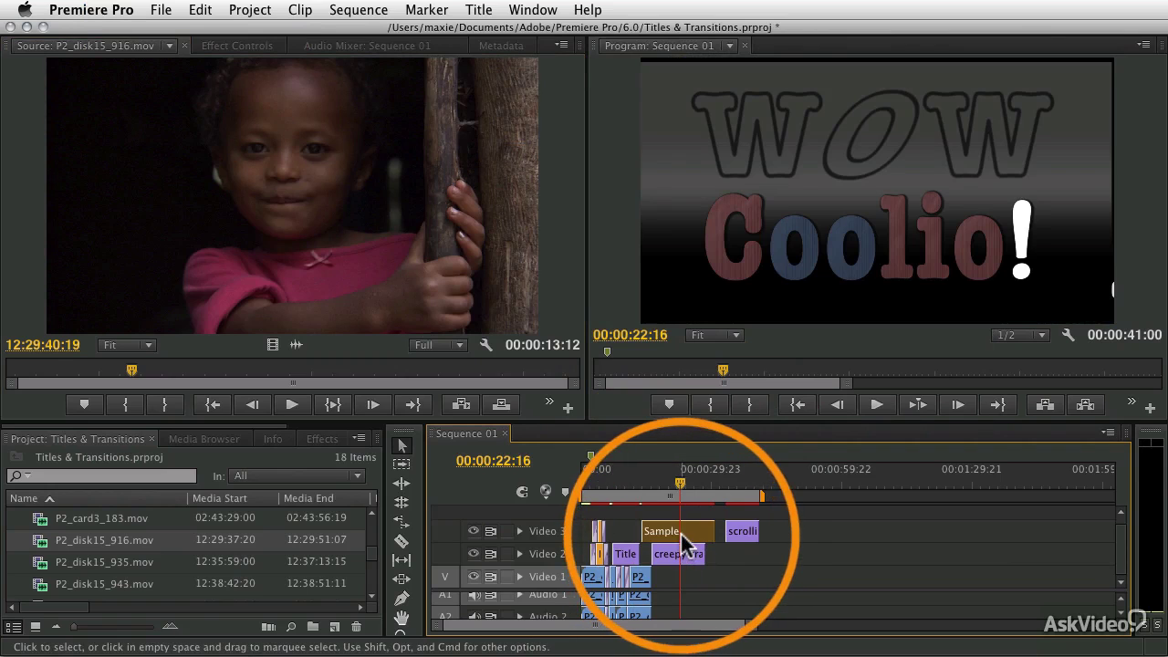
drag(674, 540, 660, 540)
drag(635, 476, 683, 472)
drag(691, 534, 702, 540)
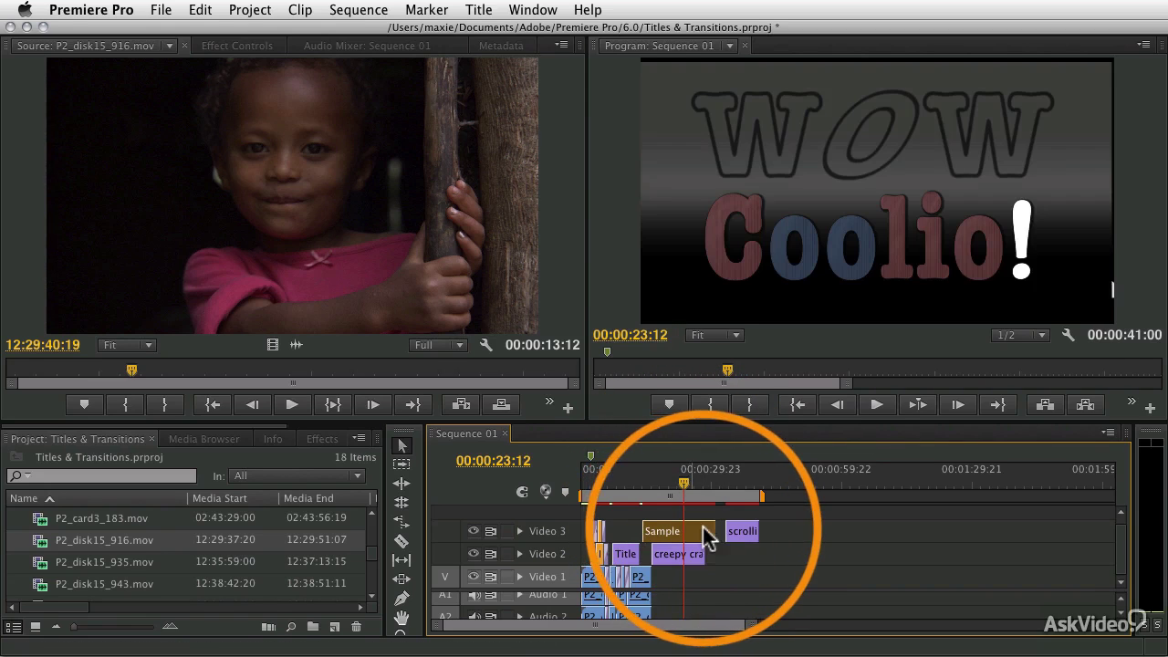